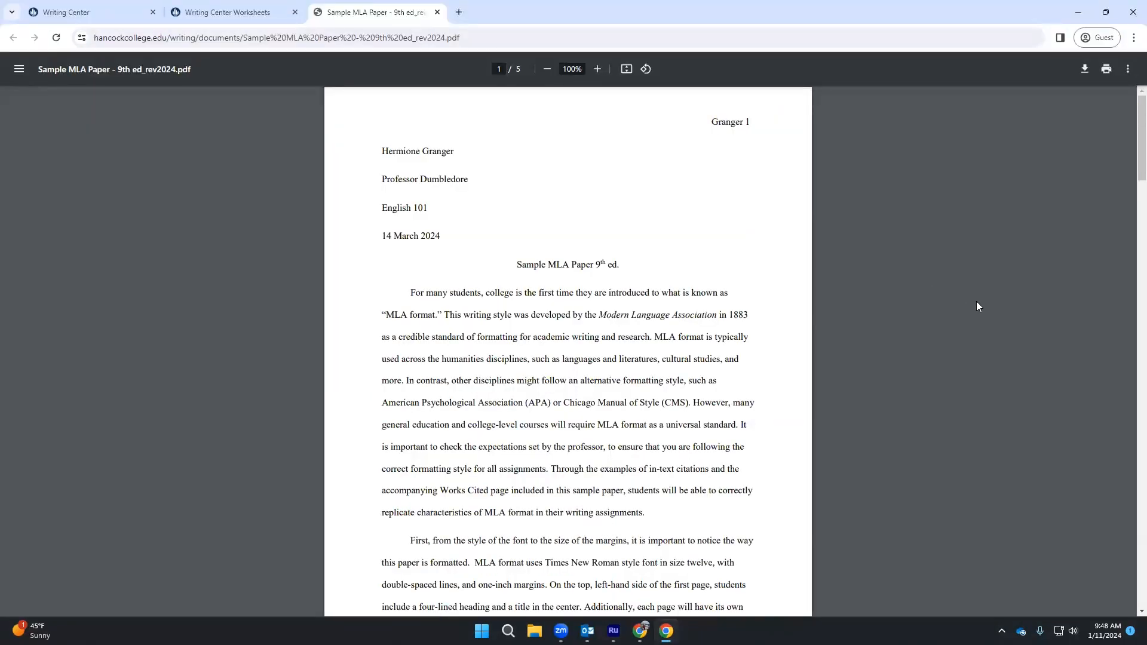
- Review the sample MLA paper, open the Writing Center's writing resources, and expand the MLA and APA Format handouts on the worksheets page
{"action": "scroll", "coordinate": [977, 302], "scroll_direction": "down", "scroll_amount": 3}
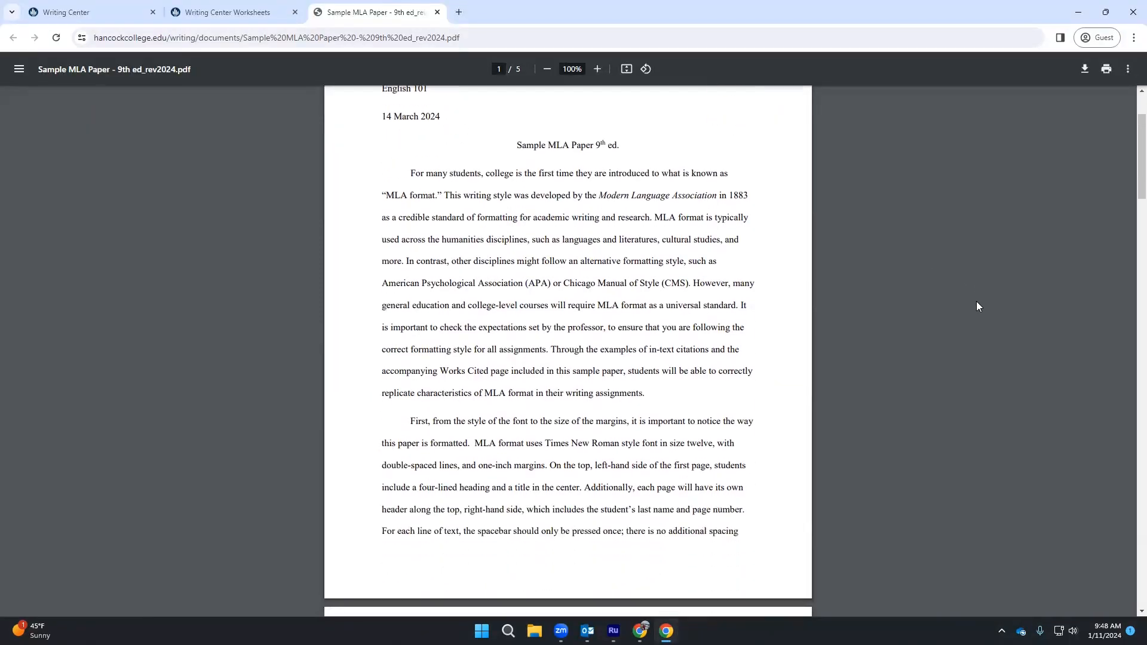
{"action": "scroll", "coordinate": [976, 306], "scroll_direction": "down", "scroll_amount": 1}
{"action": "key", "text": "ctrl+1"}
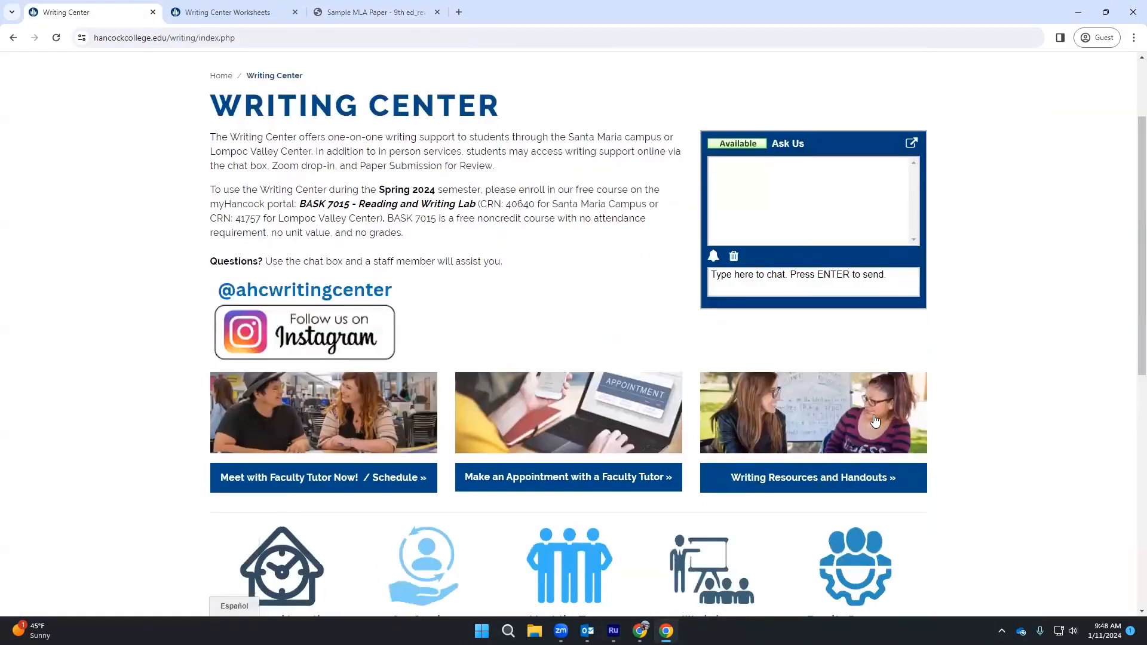
{"action": "left_click", "coordinate": [857, 479]}
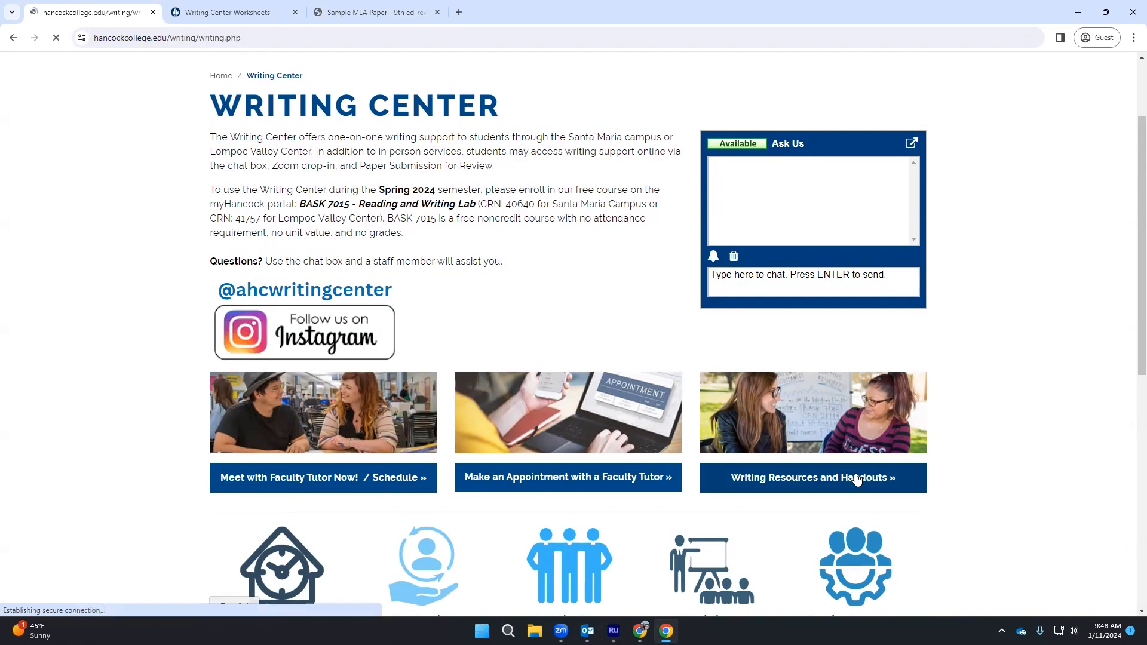
{"action": "key", "text": "ctrl+2"}
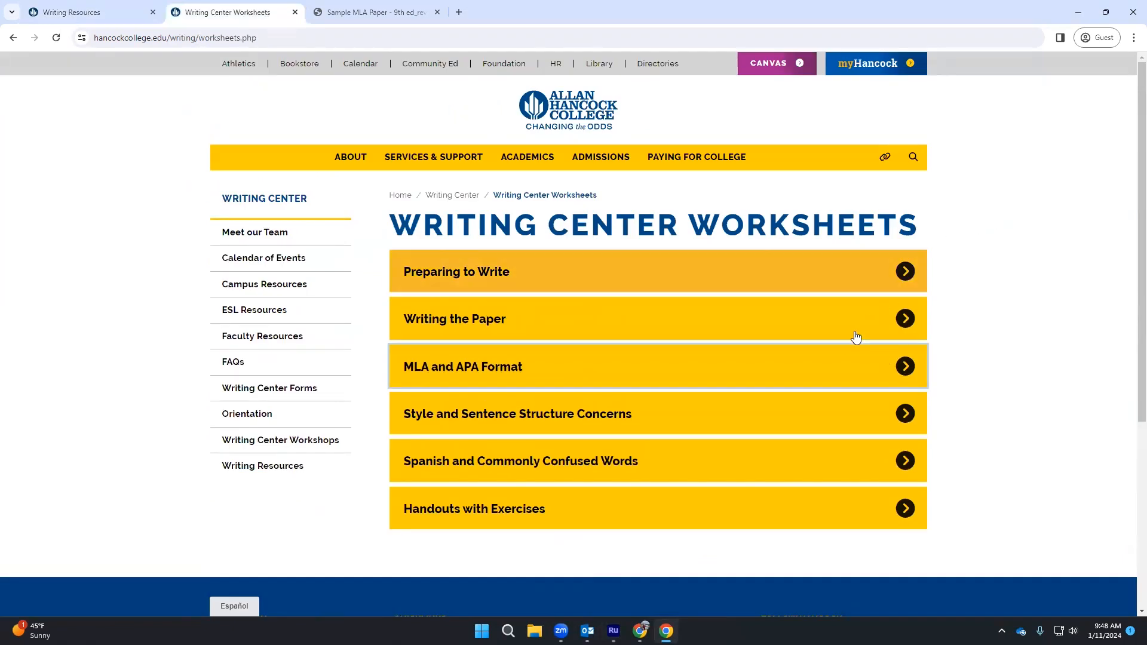
{"action": "left_click", "coordinate": [845, 365]}
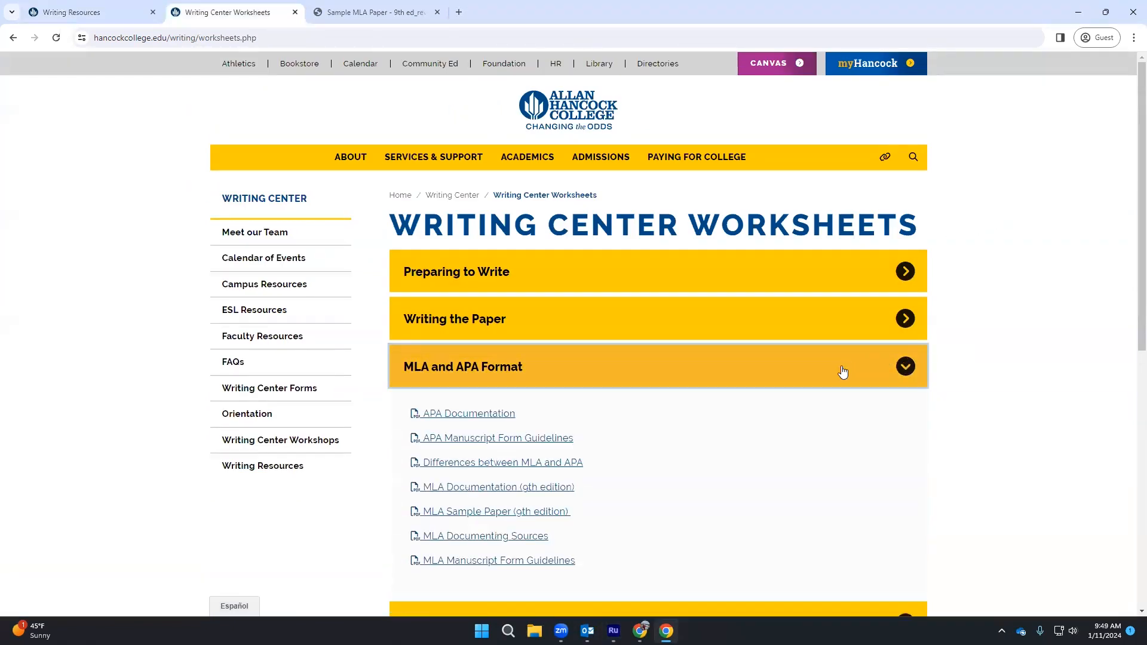
{"action": "scroll", "coordinate": [836, 383], "scroll_direction": "down", "scroll_amount": 5}
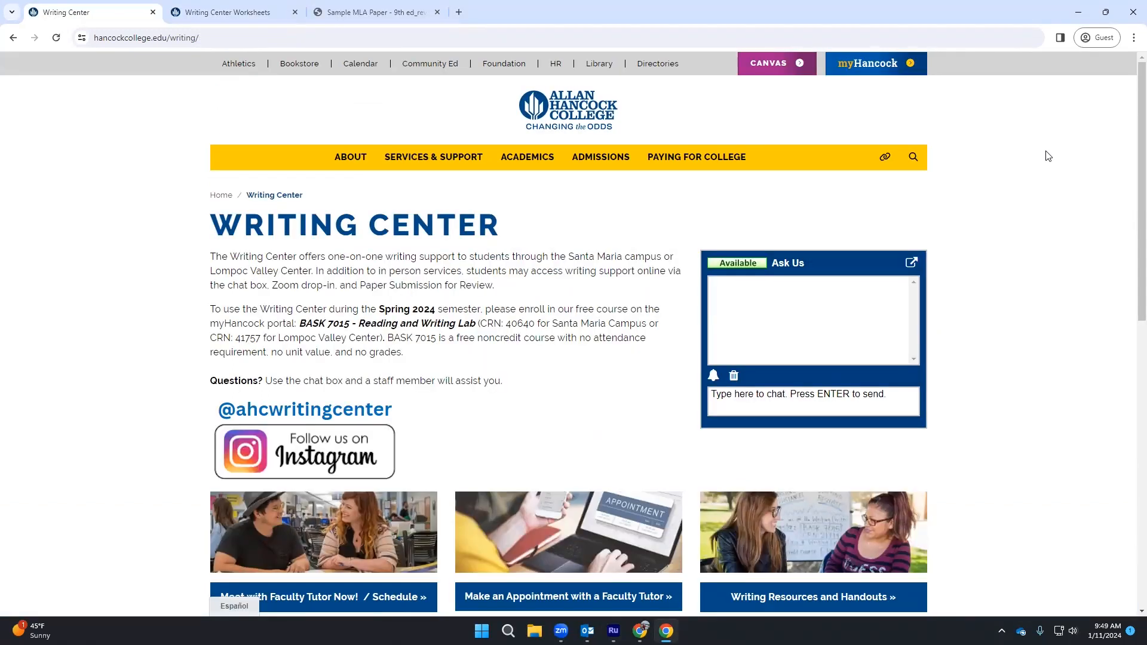
- Open OneDrive from the Office 365 tools in the myHancock portal and enter the student e-mail address for the Microsoft sign-in
{"action": "left_click", "coordinate": [902, 75]}
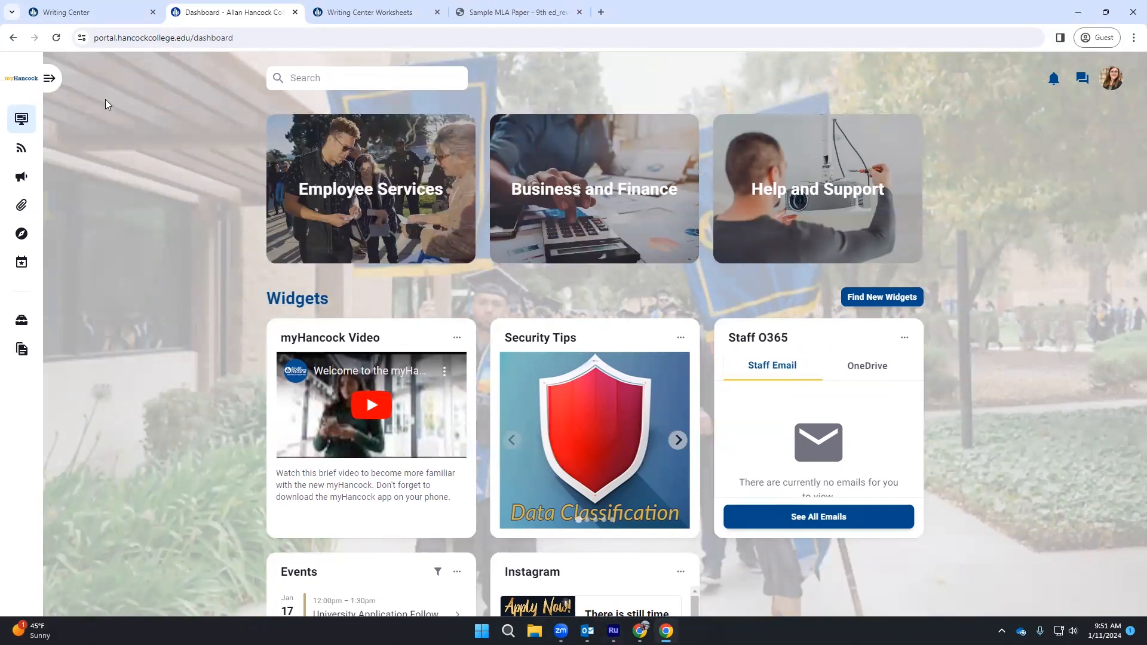
{"action": "left_click", "coordinate": [52, 82]}
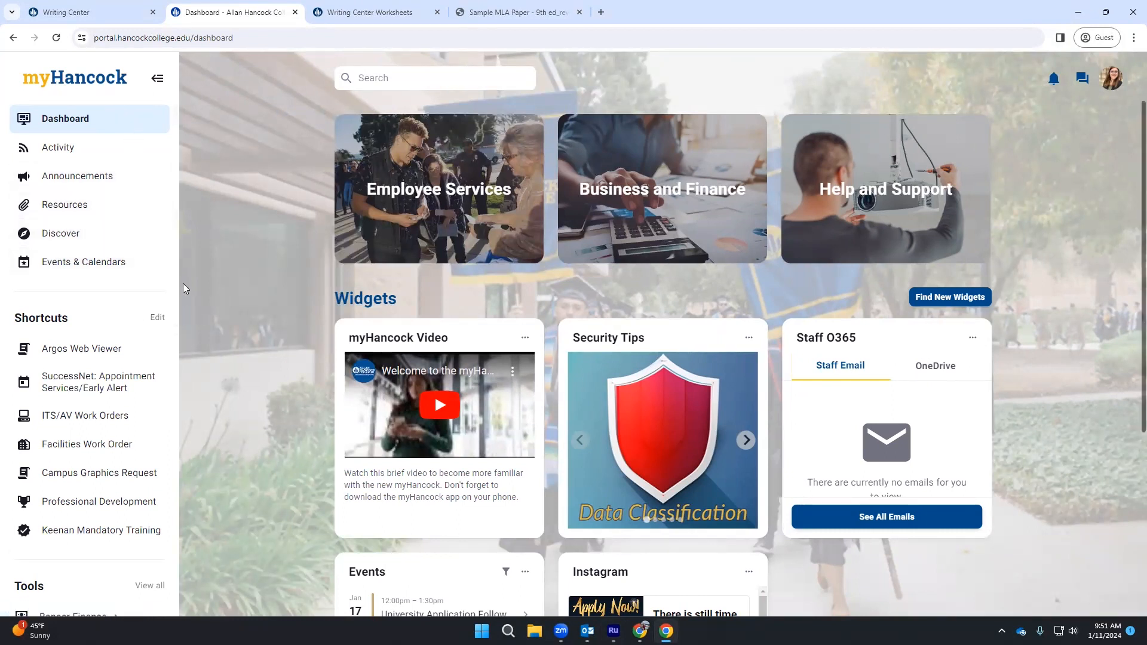
{"action": "left_click_drag", "start_coordinate": [175, 275], "coordinate": [171, 443]}
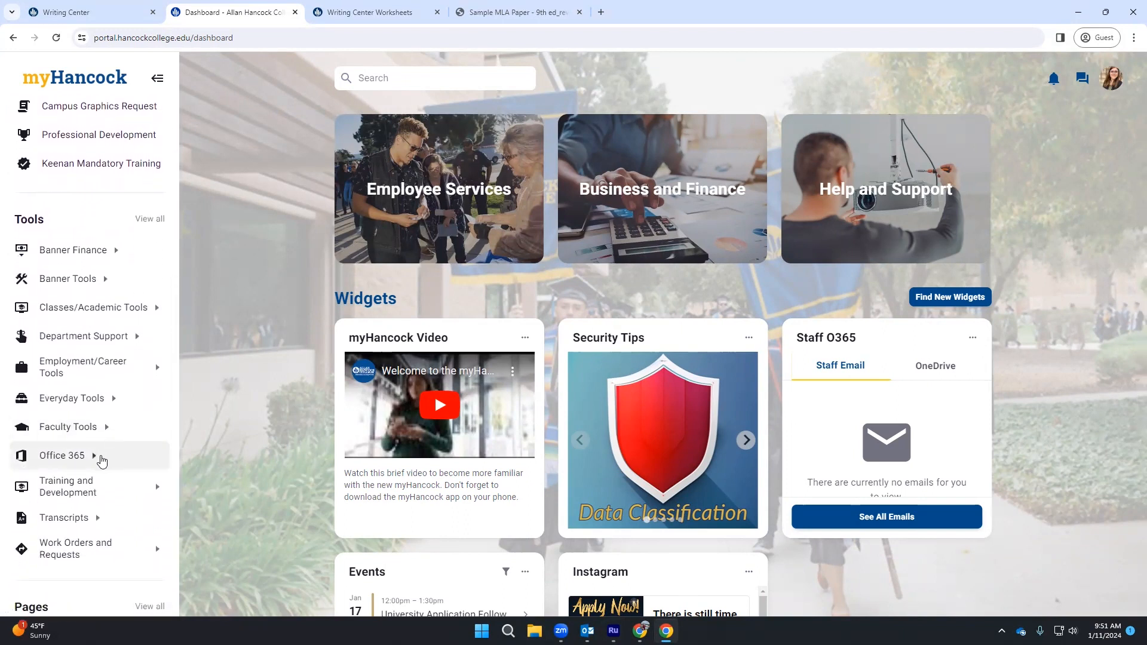
{"action": "left_click", "coordinate": [95, 456]}
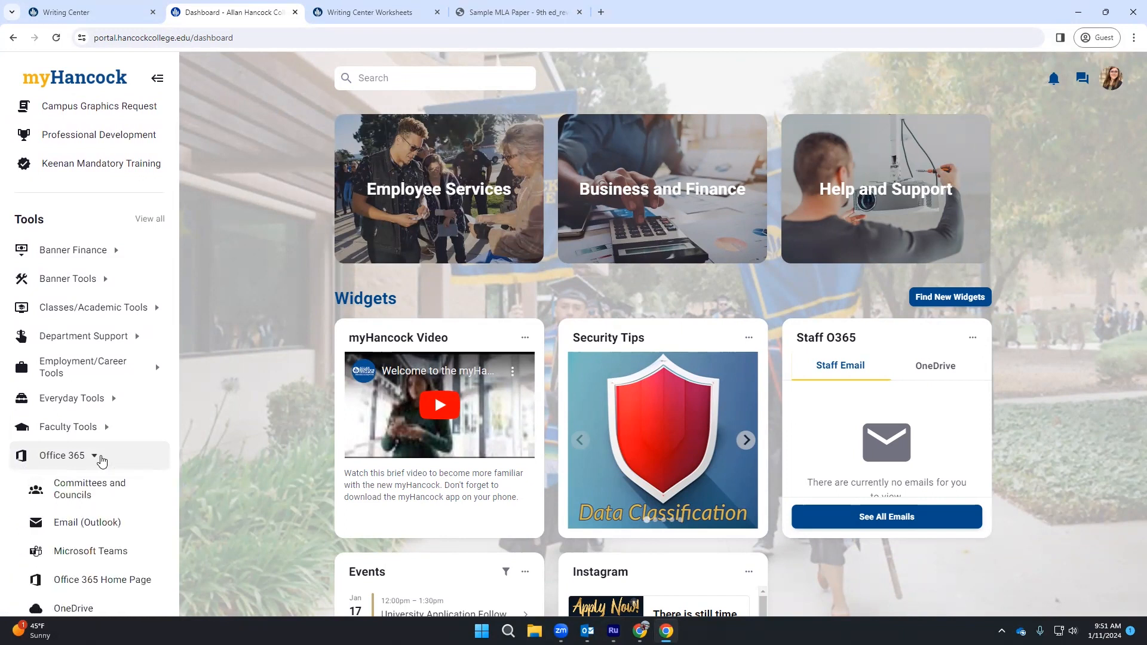
{"action": "scroll", "coordinate": [102, 460], "scroll_direction": "down", "scroll_amount": 2}
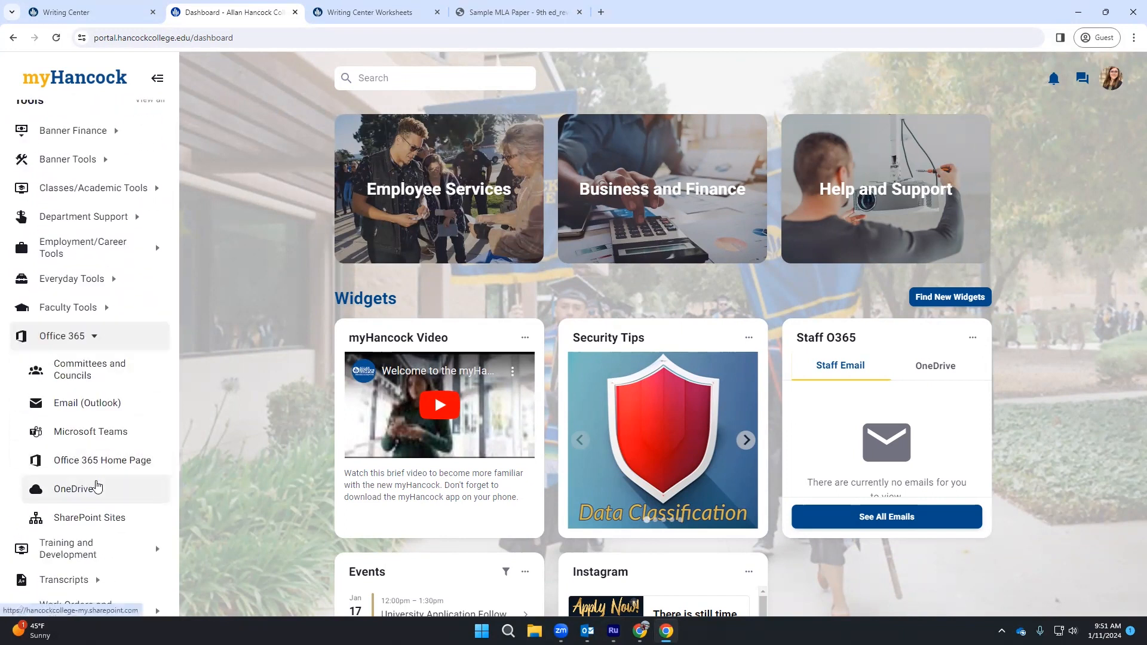
{"action": "left_click", "coordinate": [96, 484]}
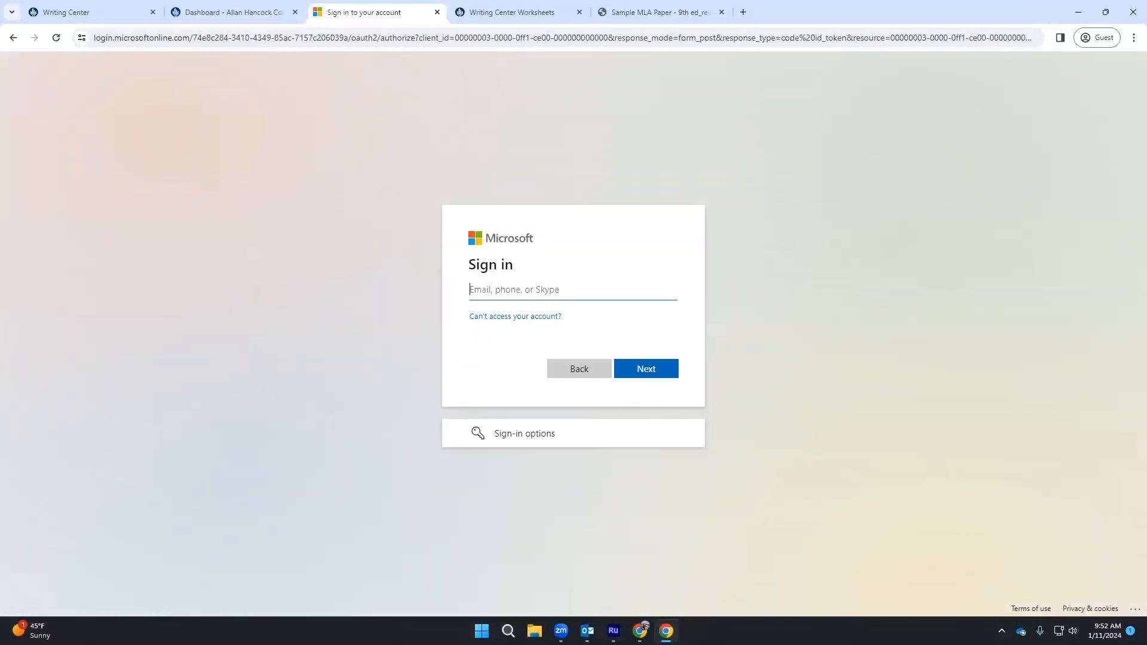
{"action": "type", "text": "first.last@my.hancockcollege.edu"}
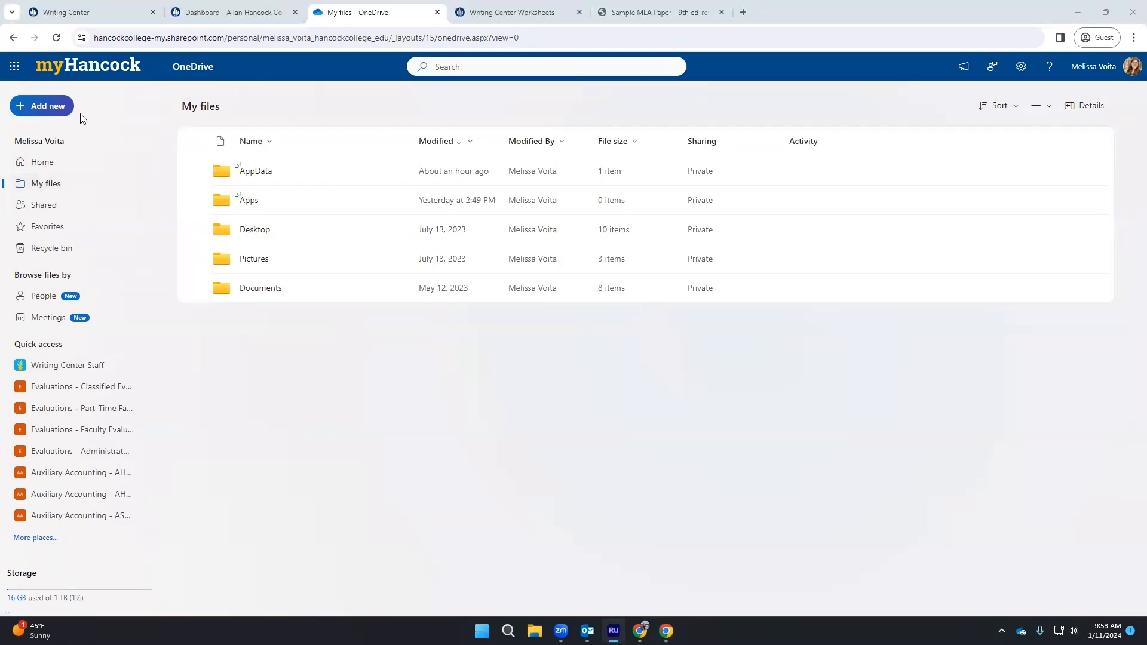
{"action": "left_click", "coordinate": [16, 66]}
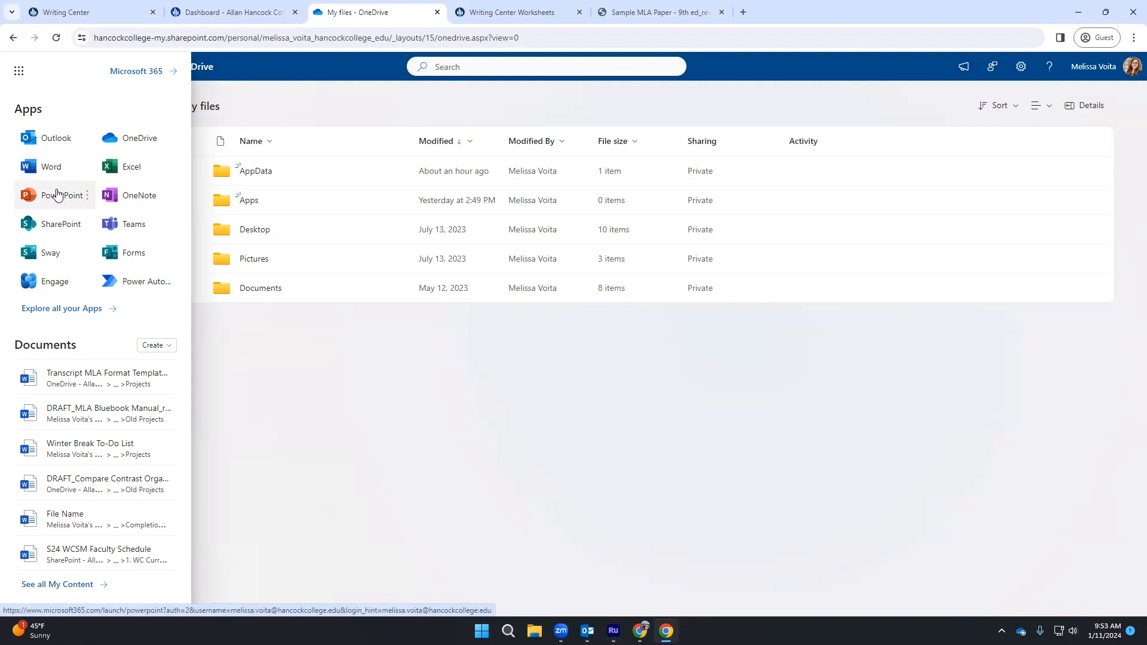
{"action": "left_click", "coordinate": [238, 363]}
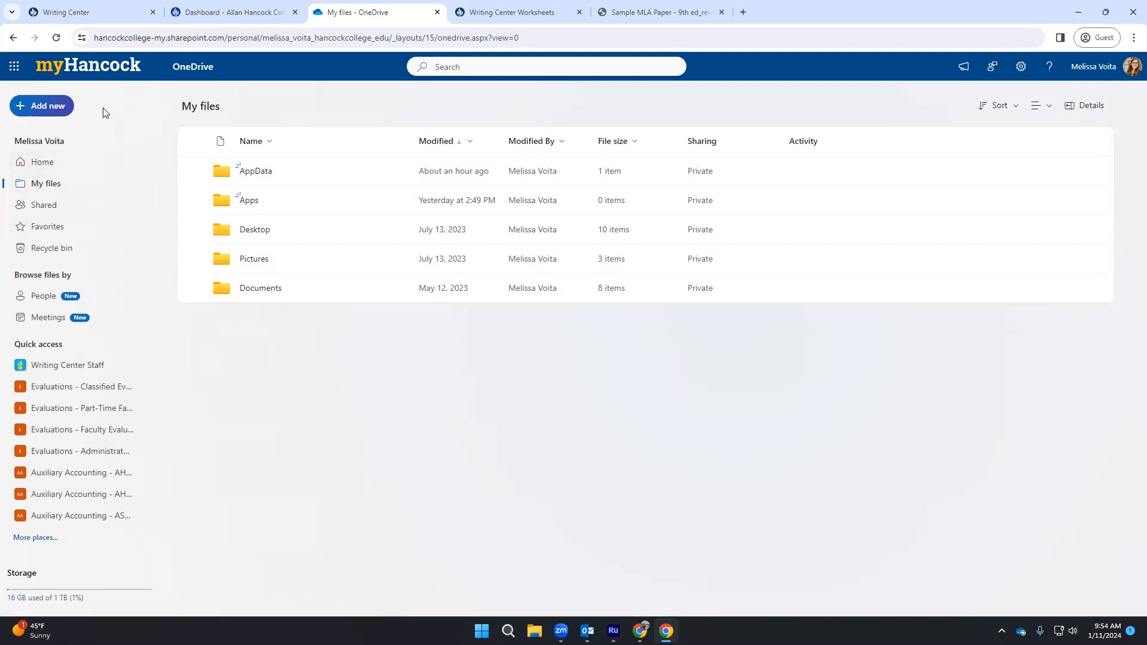
- Create a folder named English 101 in My files
{"action": "left_click", "coordinate": [62, 111]}
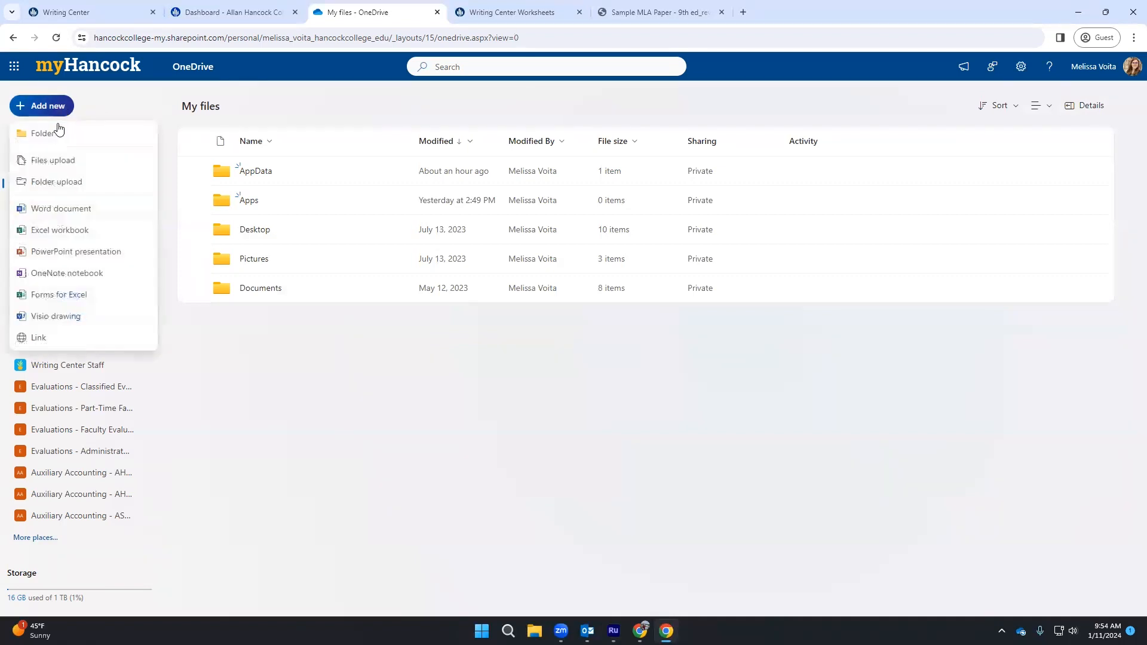
{"action": "left_click", "coordinate": [58, 127]}
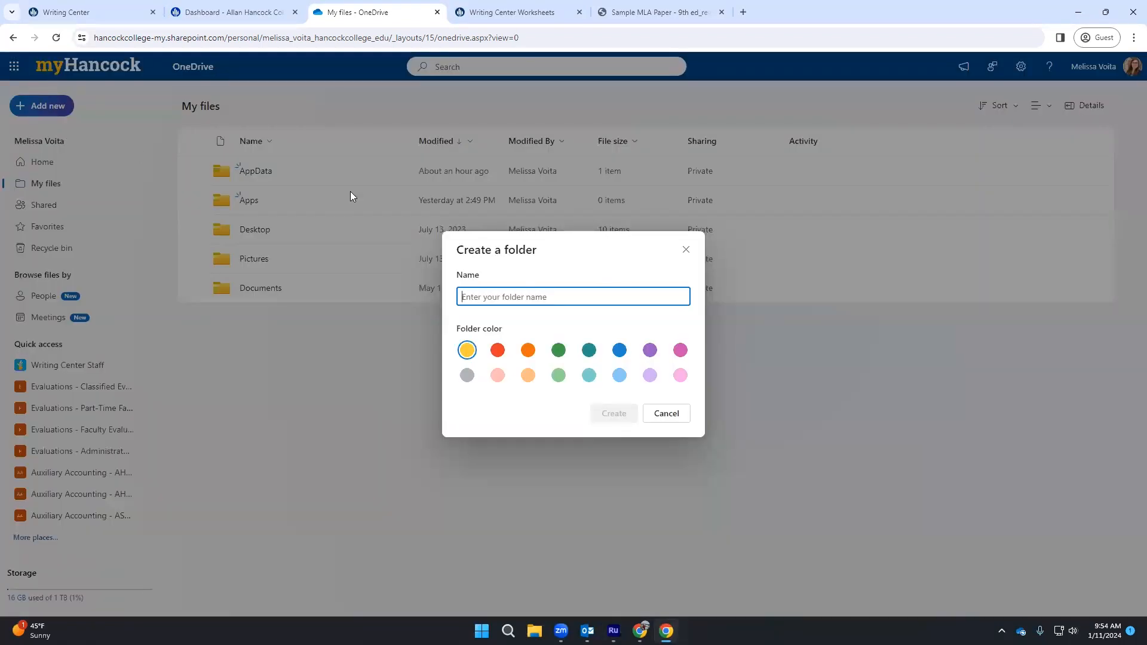
{"action": "type", "text": "English "}
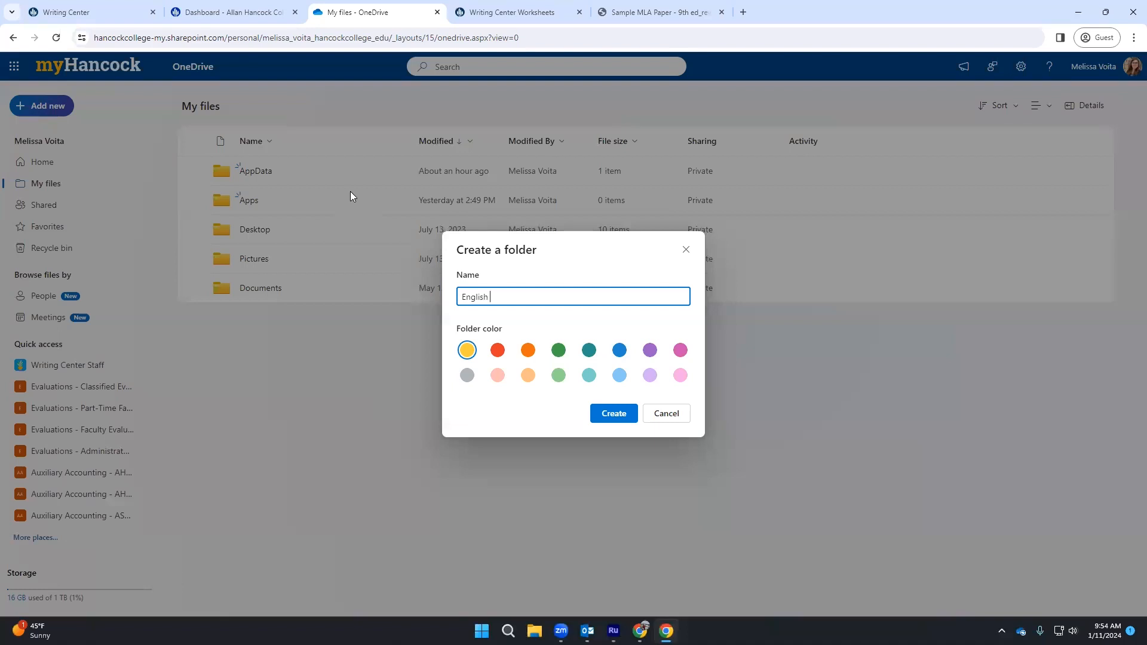
{"action": "type", "text": "101"}
{"action": "left_click", "coordinate": [629, 420]}
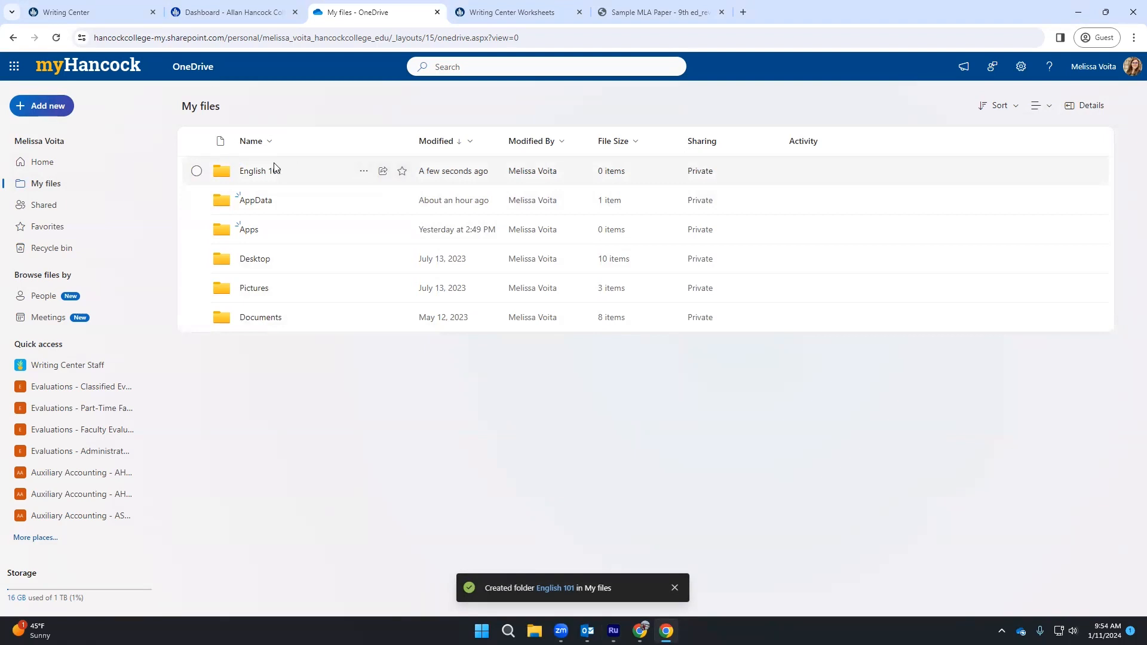
- Create a blank Word document inside the English 101 folder
{"action": "left_click", "coordinate": [261, 173]}
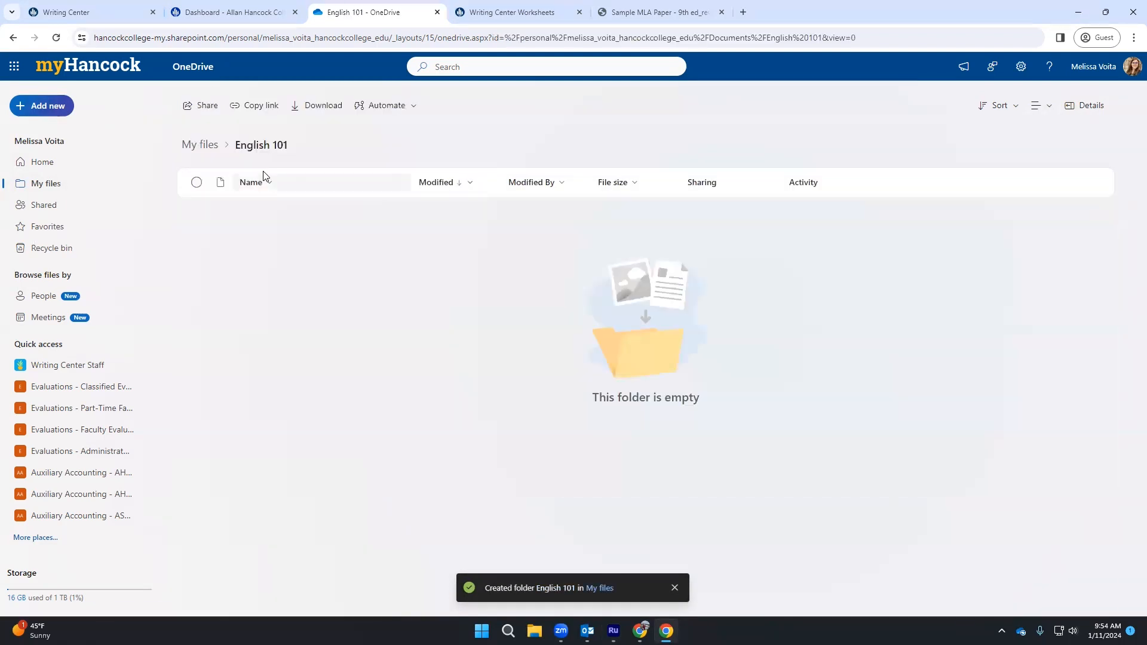
{"action": "left_click", "coordinate": [64, 113]}
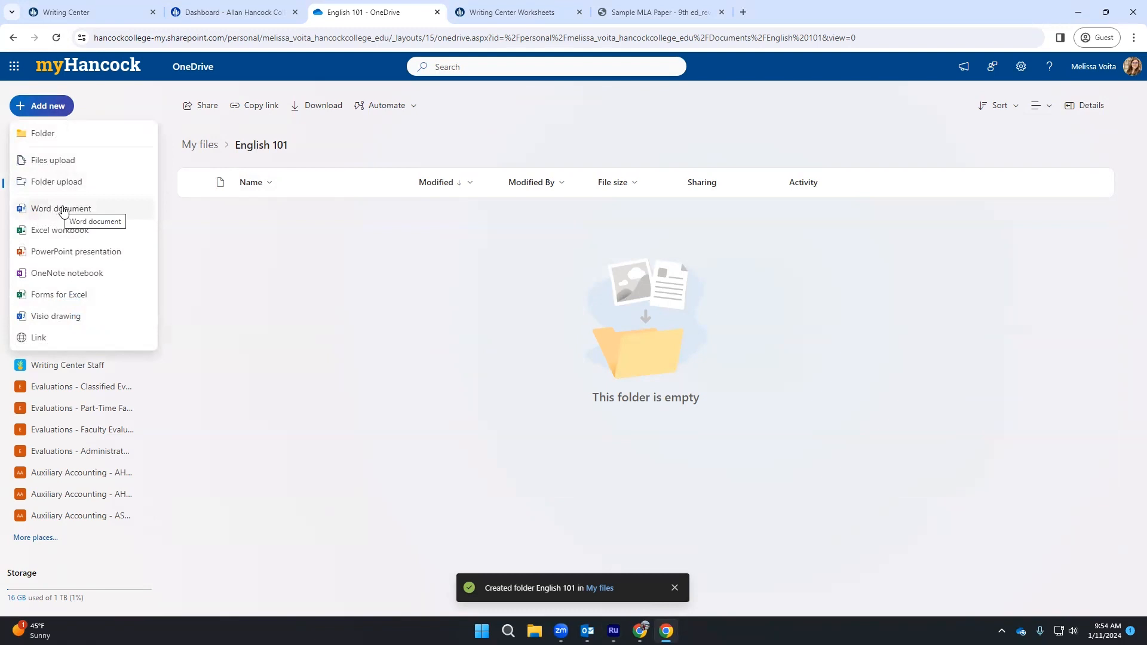
{"action": "left_click", "coordinate": [99, 212]}
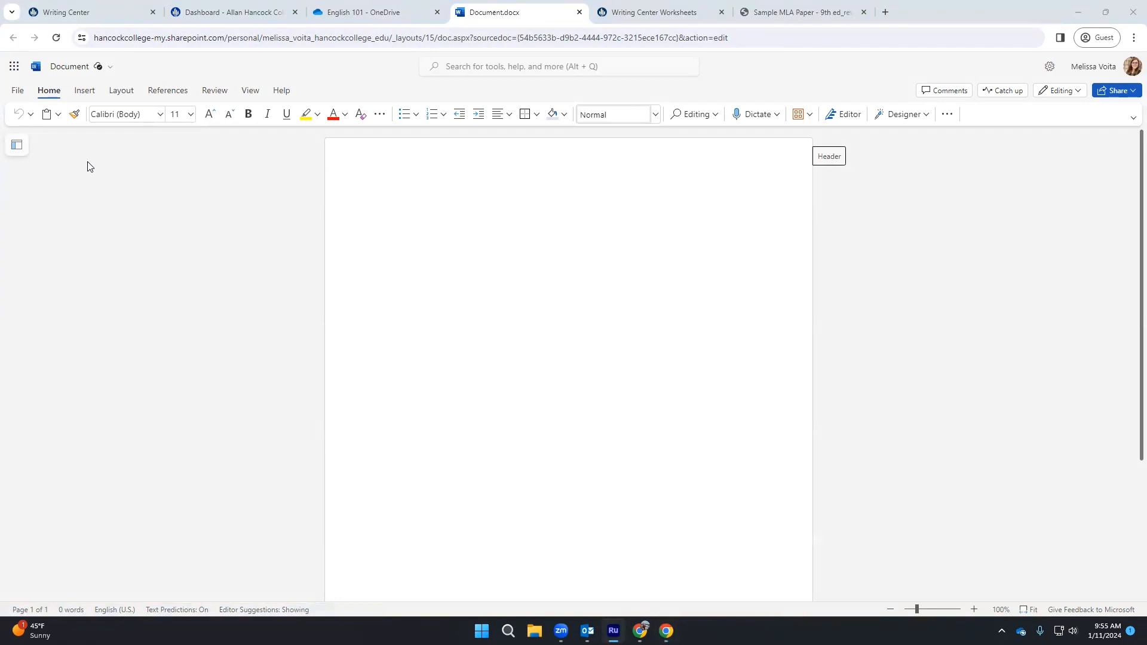
- Rename the new document as MLA template
{"action": "left_click", "coordinate": [108, 70]}
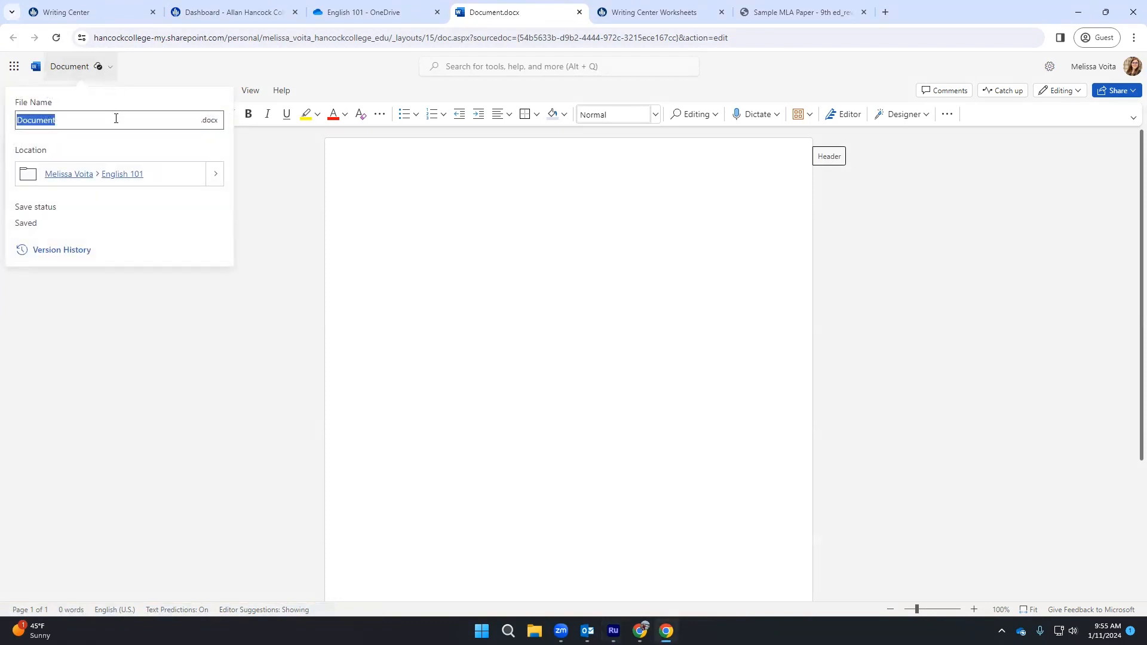
{"action": "type", "text": "MLA template"}
{"action": "left_click", "coordinate": [291, 236]}
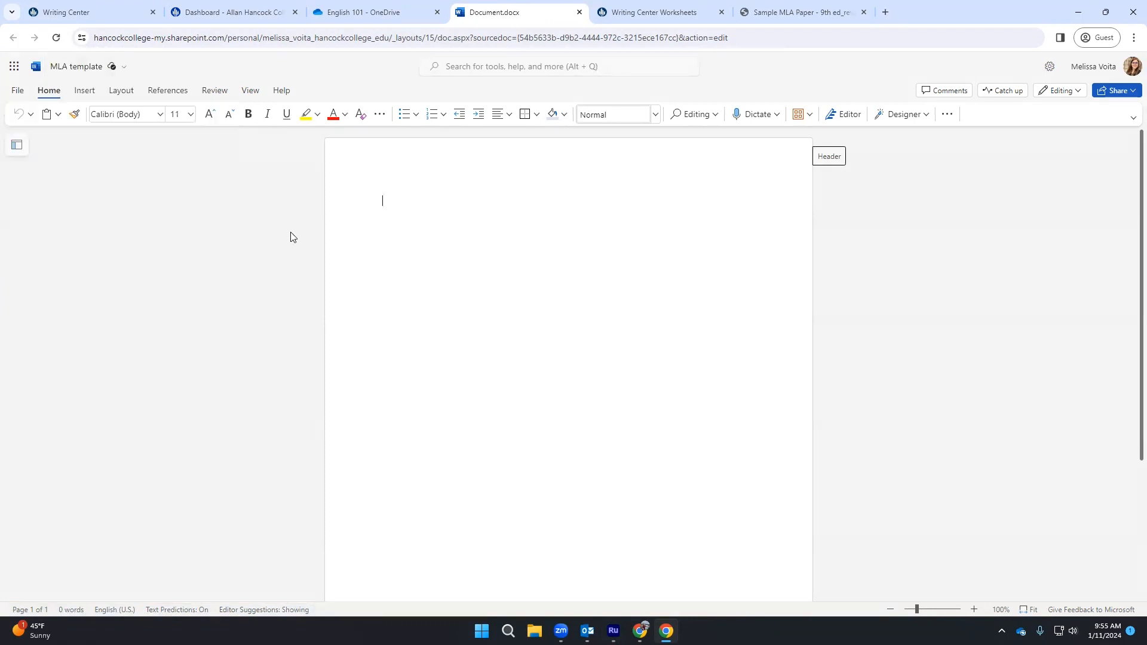
{"action": "left_click", "coordinate": [18, 97]}
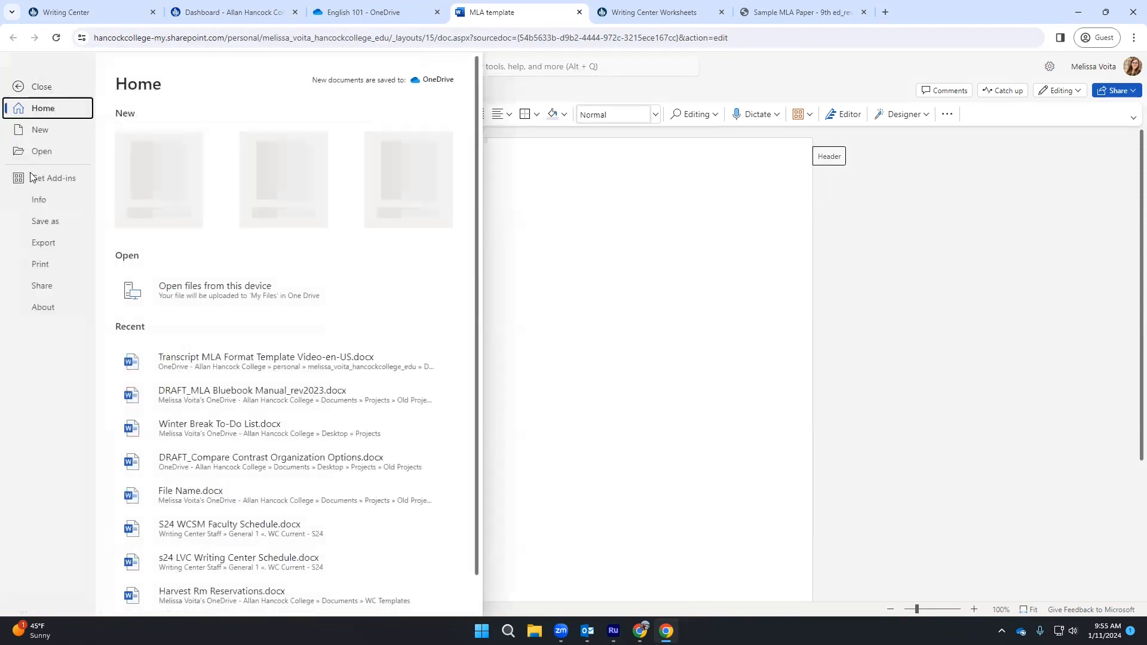
{"action": "left_click", "coordinate": [34, 223]}
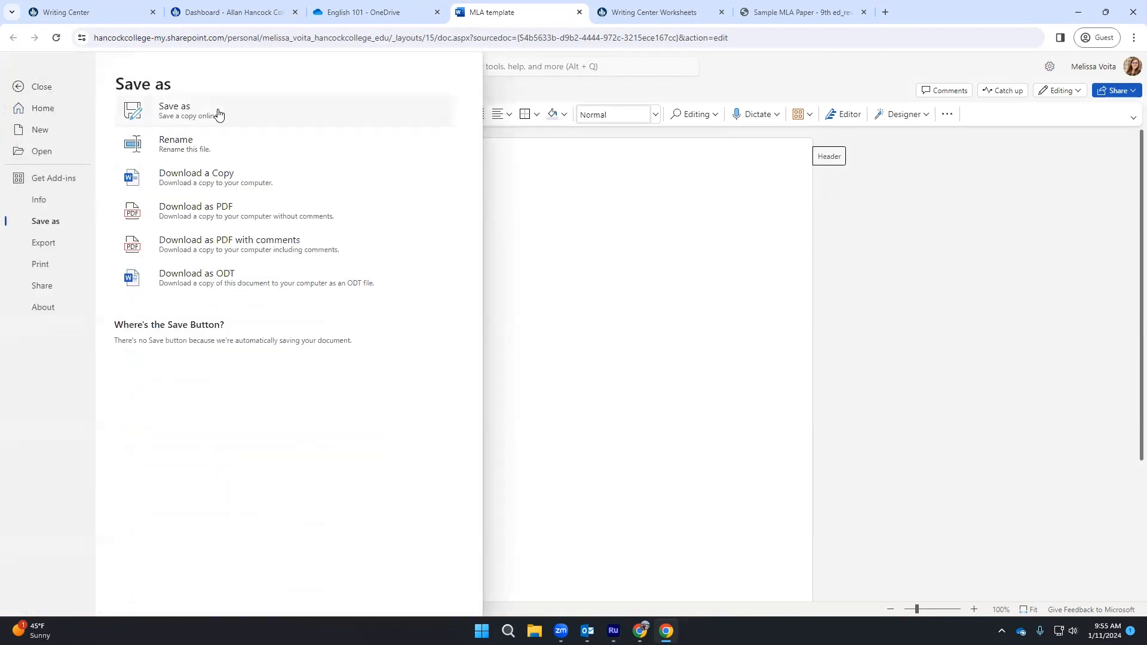
{"action": "left_click", "coordinate": [545, 231]}
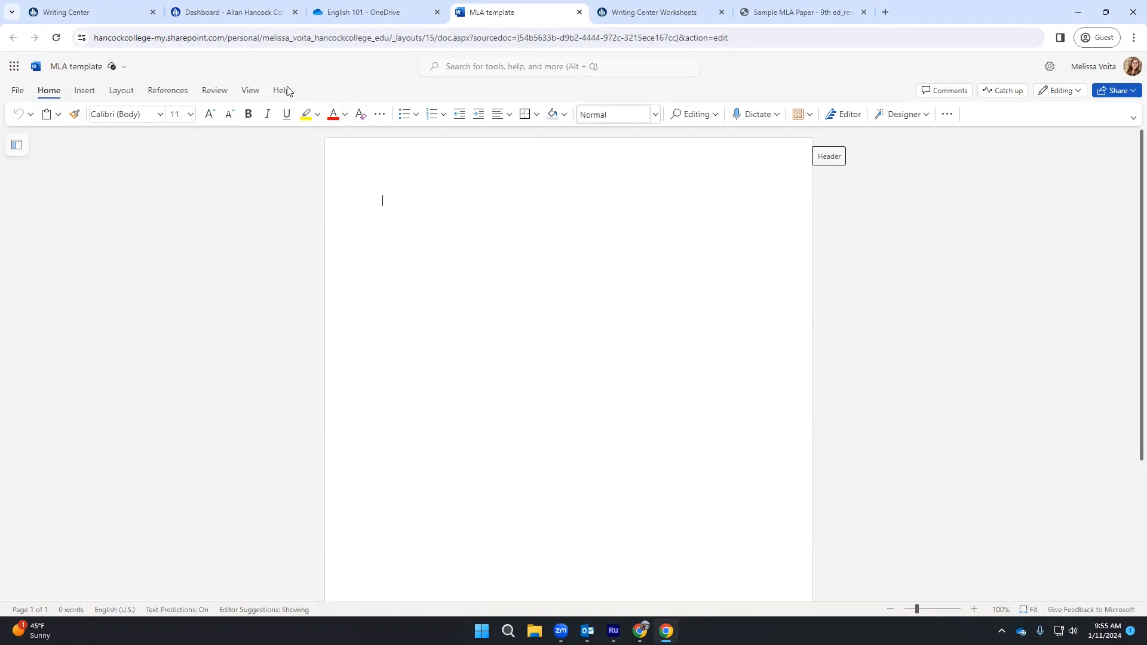
- Set the page margins to Normal, with 1" on all sides
{"action": "left_click", "coordinate": [126, 90]}
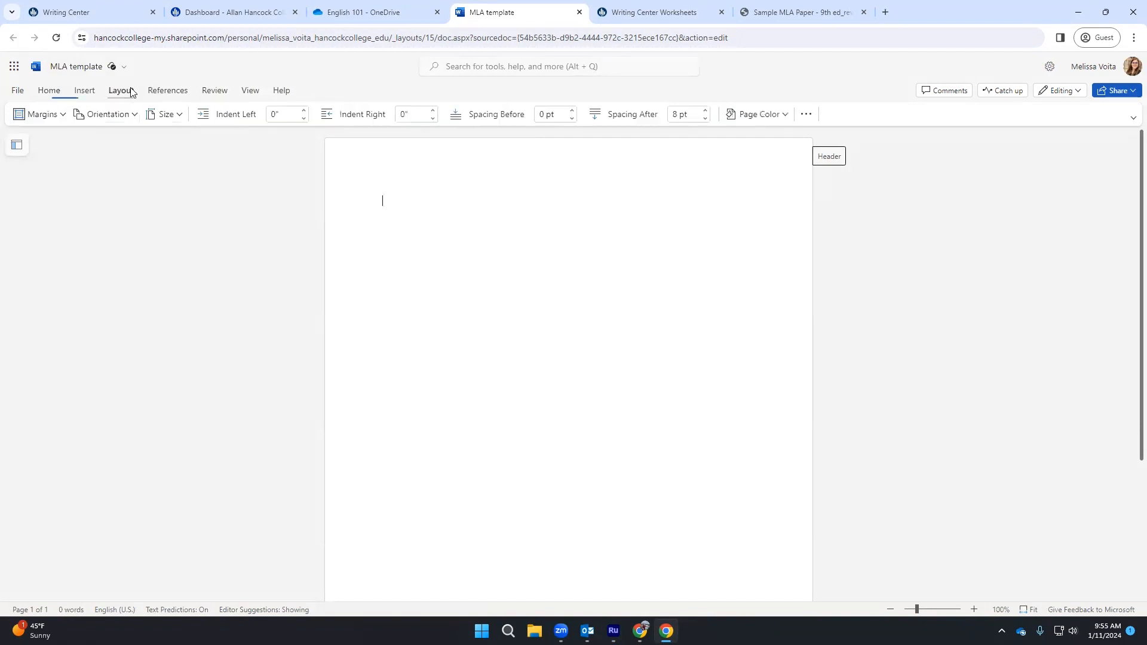
{"action": "left_click", "coordinate": [61, 115]}
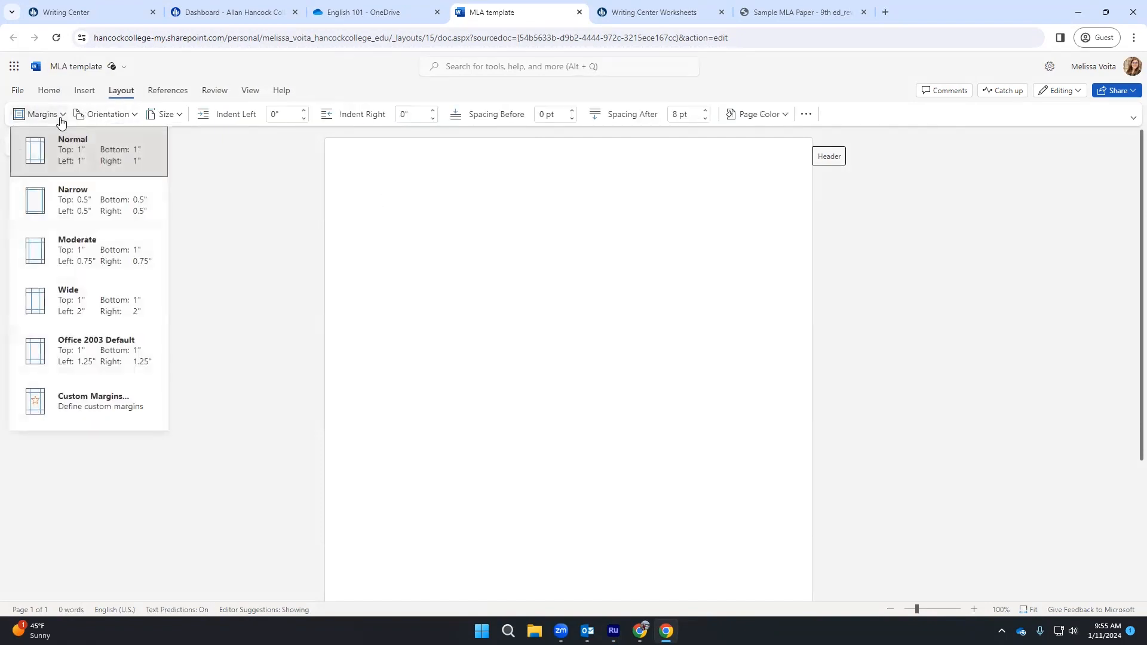
{"action": "left_click", "coordinate": [148, 161]}
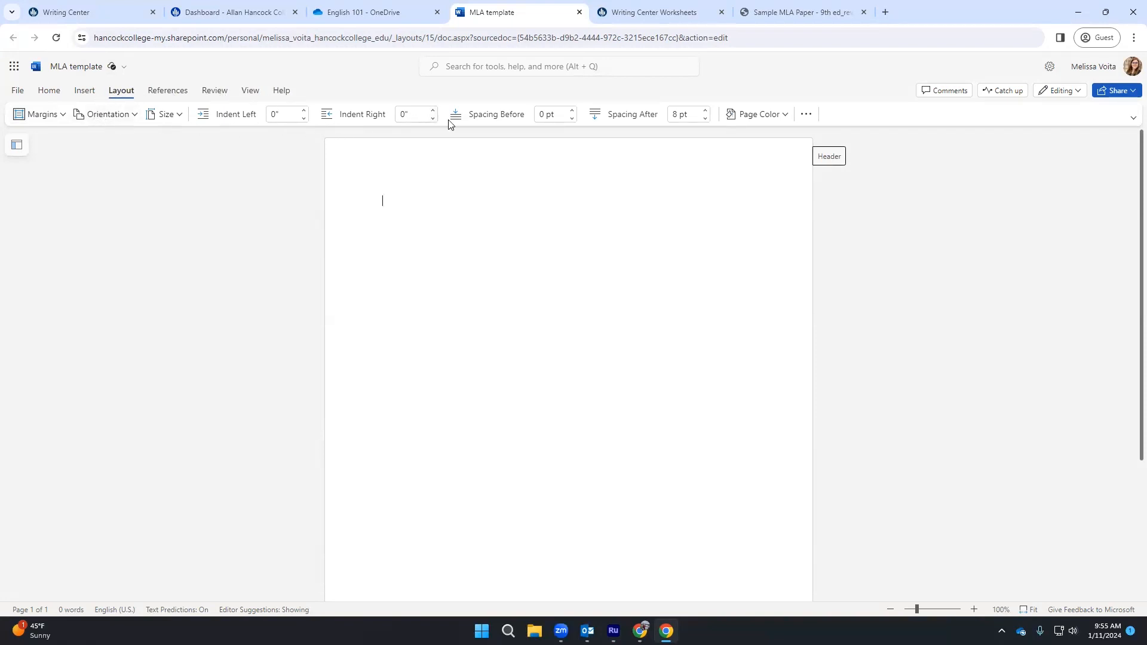
- Change the ribbon layout to Classic Ribbon while showing the Home commands
{"action": "left_click", "coordinate": [49, 90]}
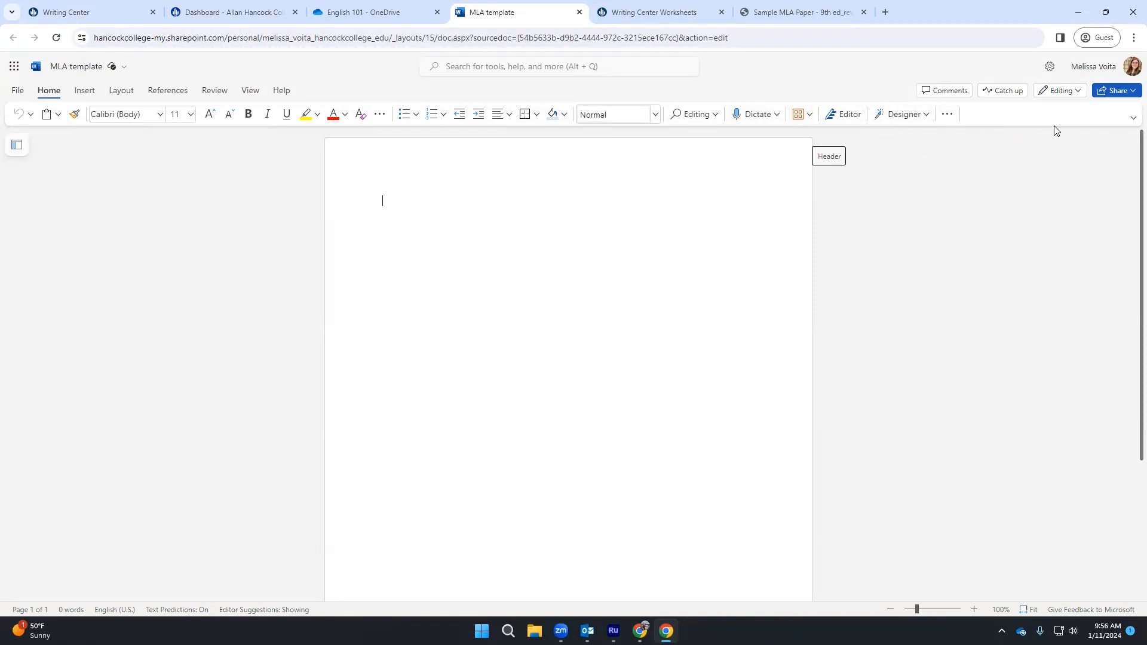
{"action": "left_click", "coordinate": [1133, 118]}
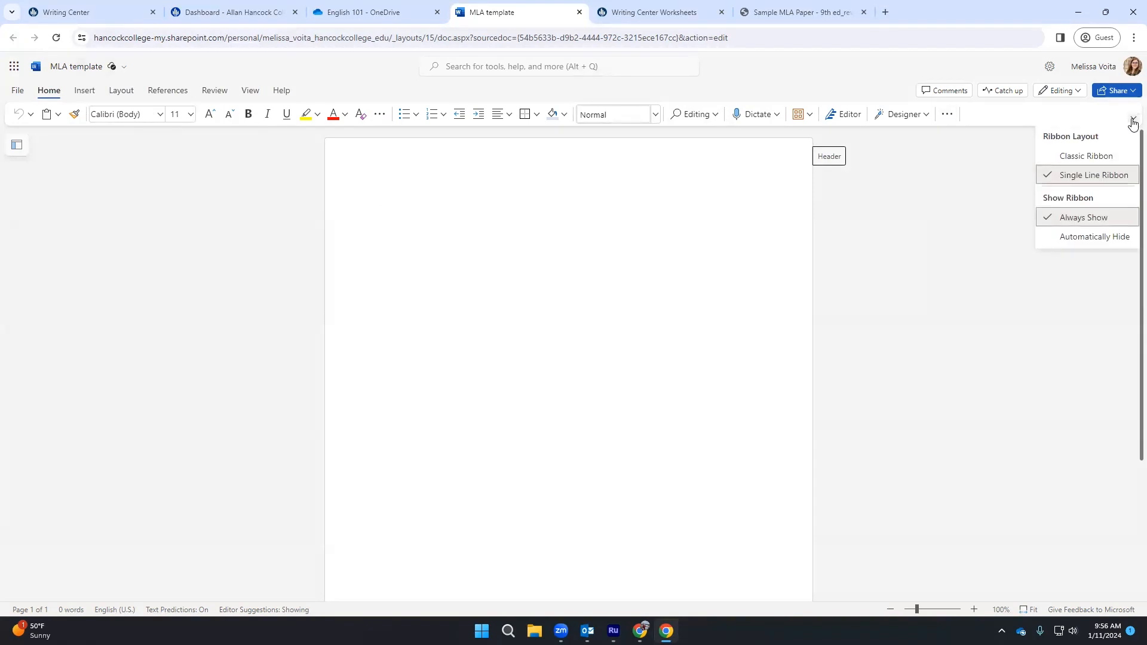
{"action": "left_click", "coordinate": [1105, 154]}
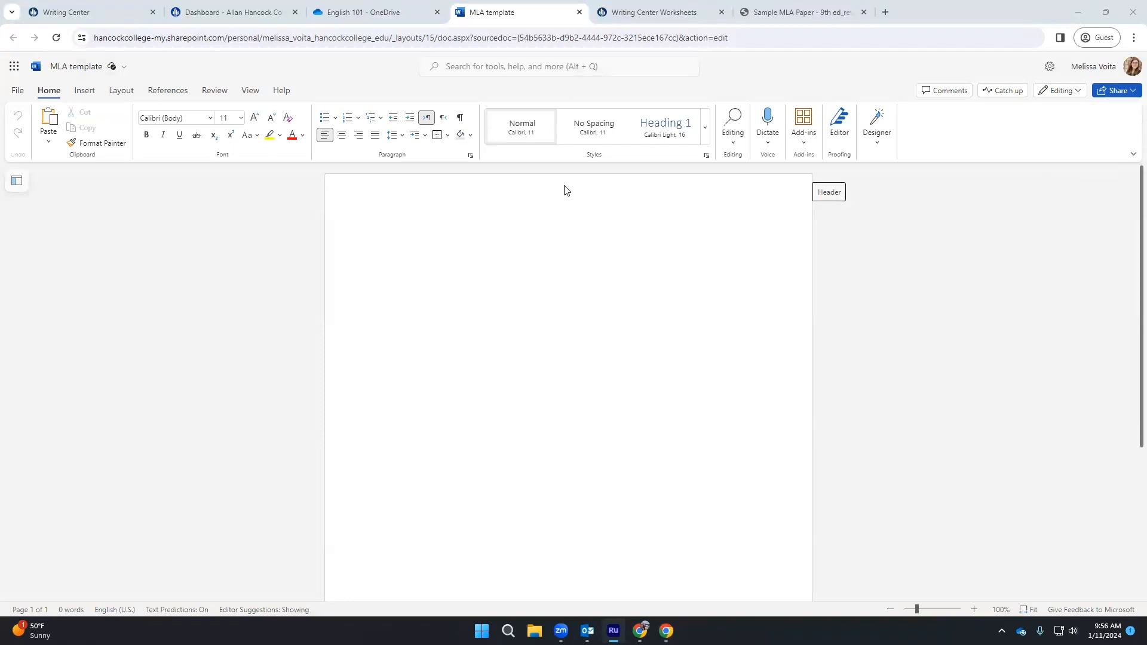
- Set the document's font to Times New Roman at size 12
{"action": "left_click", "coordinate": [210, 119]}
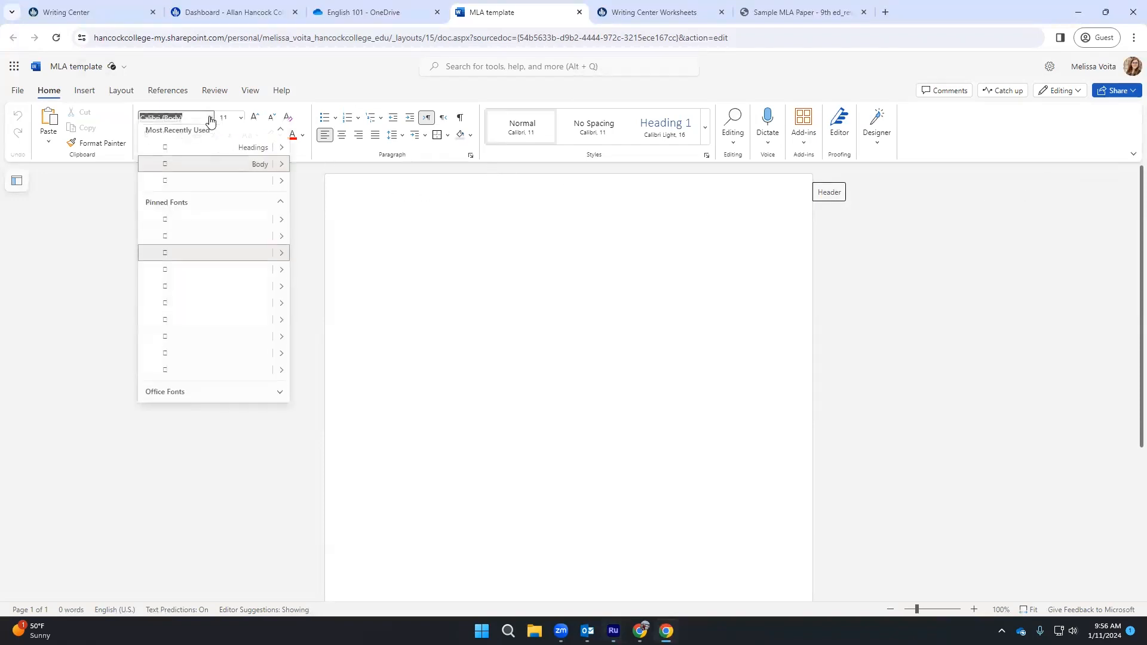
{"action": "left_click", "coordinate": [206, 188]}
{"action": "left_click", "coordinate": [241, 121]}
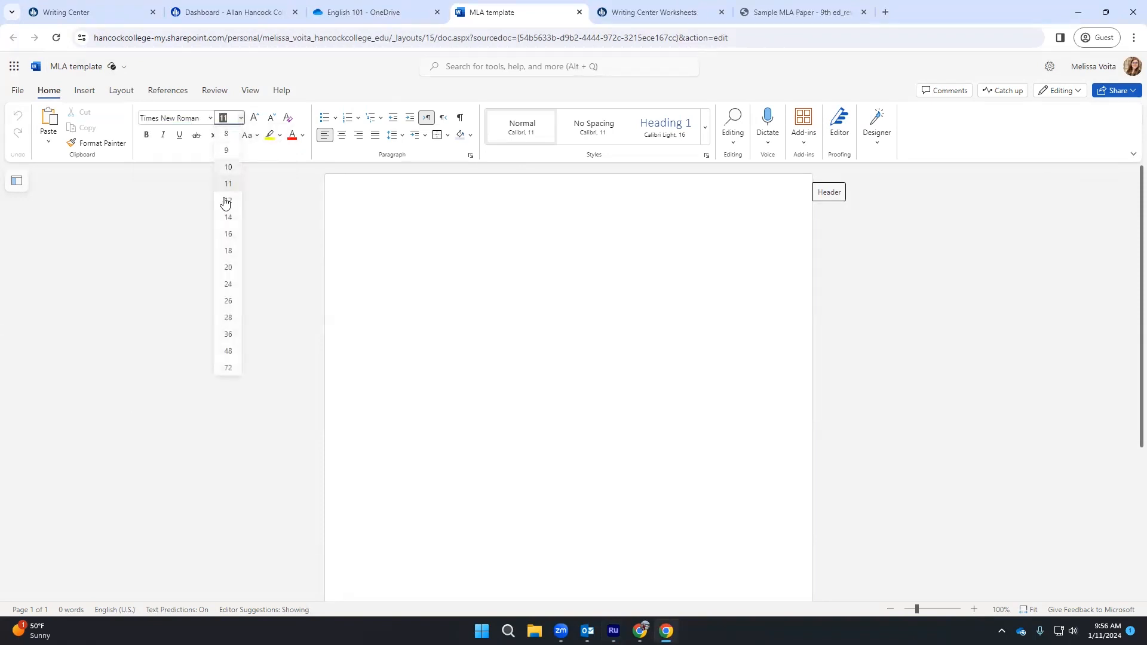
{"action": "left_click", "coordinate": [227, 201]}
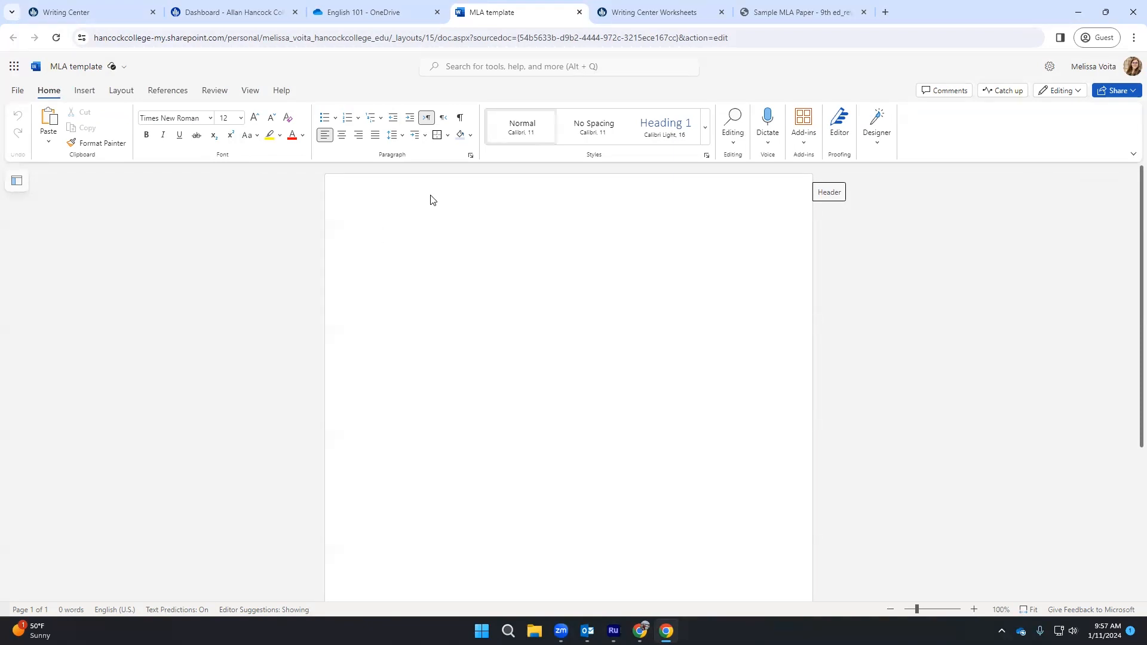
- Set the paragraph spacing after to 0 pt and the line spacing to Double
{"action": "left_click", "coordinate": [471, 157]}
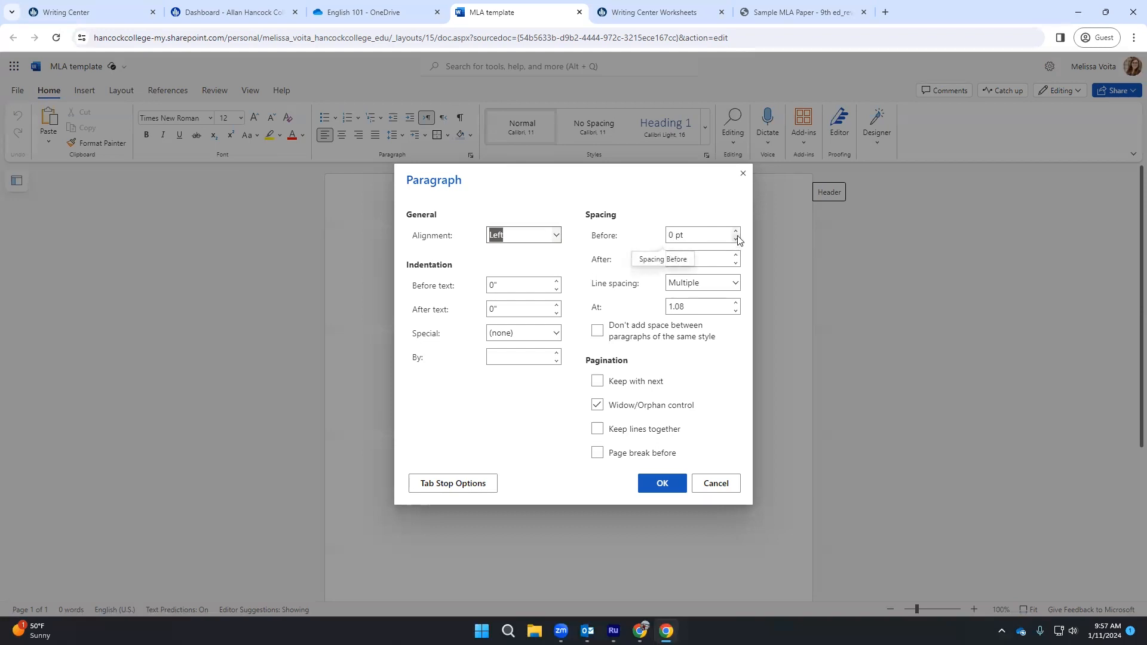
{"action": "left_click", "coordinate": [735, 263]}
{"action": "left_click", "coordinate": [735, 264]}
{"action": "left_click", "coordinate": [735, 264]}
{"action": "left_click", "coordinate": [735, 264]}
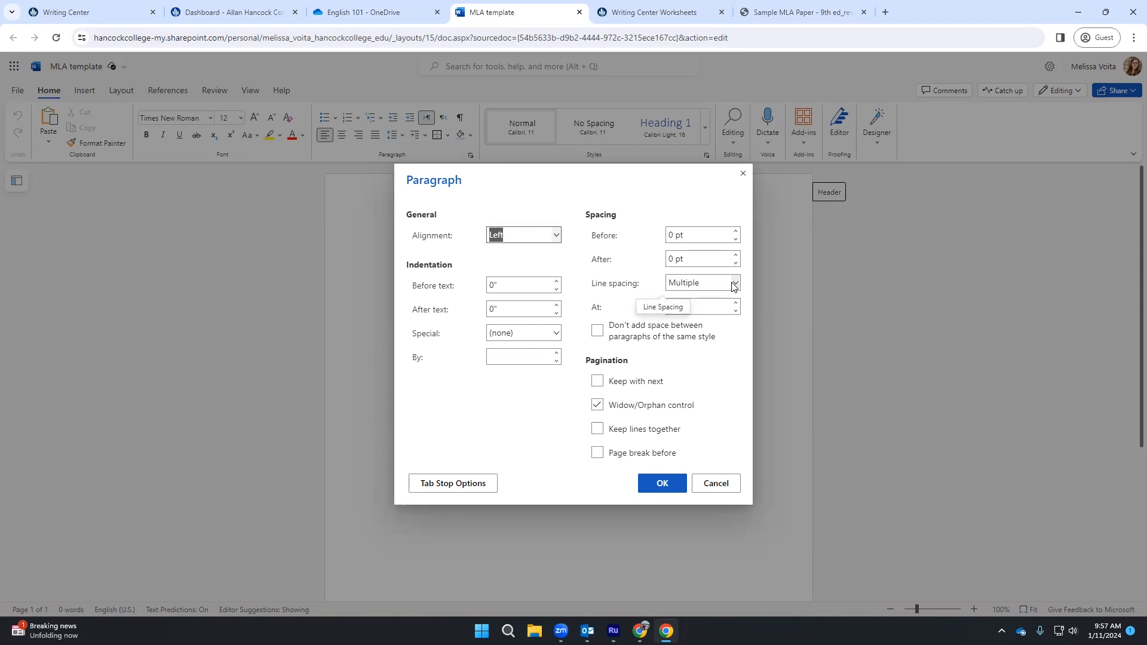
{"action": "left_click", "coordinate": [734, 286]}
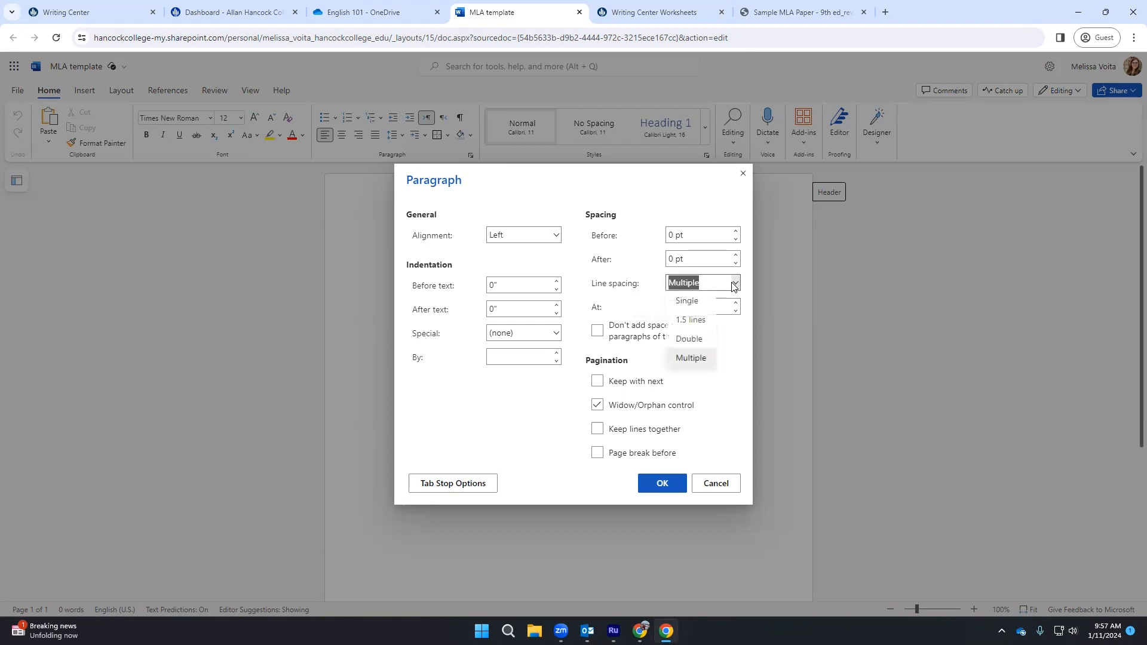
{"action": "left_click", "coordinate": [705, 338]}
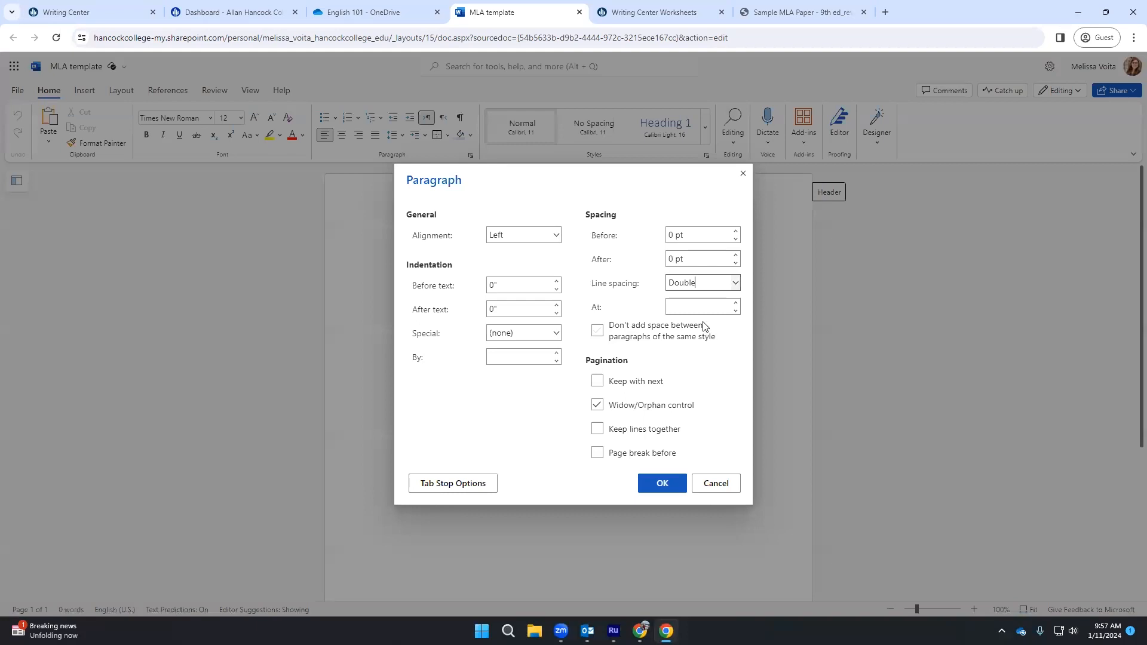
{"action": "left_click", "coordinate": [663, 483]}
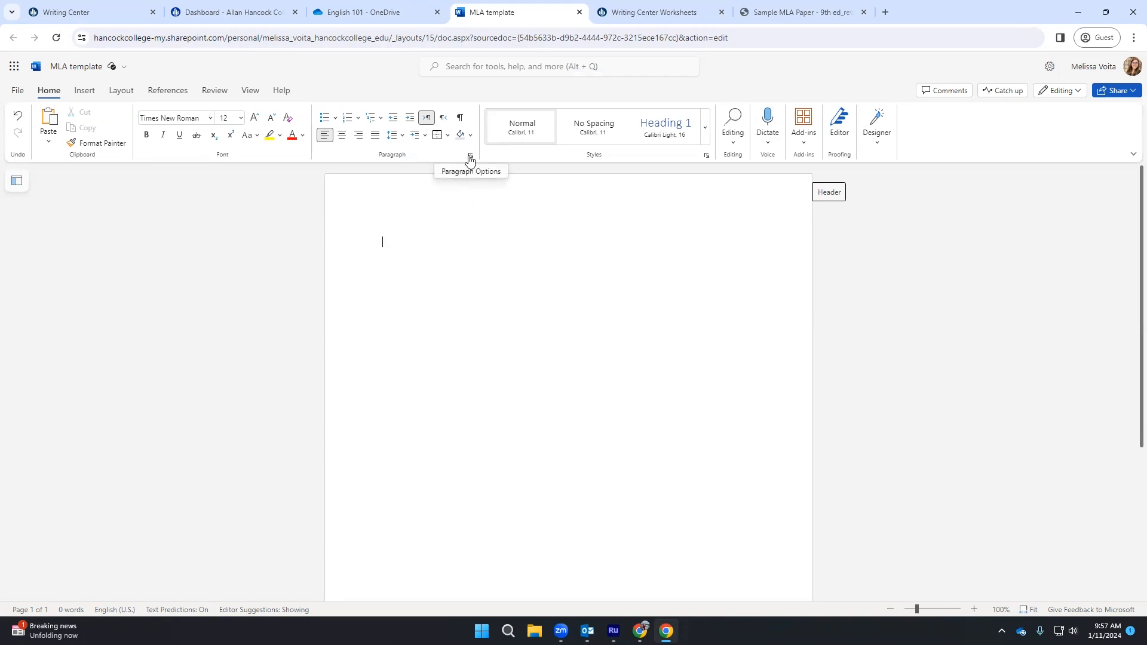
{"action": "left_click", "coordinate": [394, 141]}
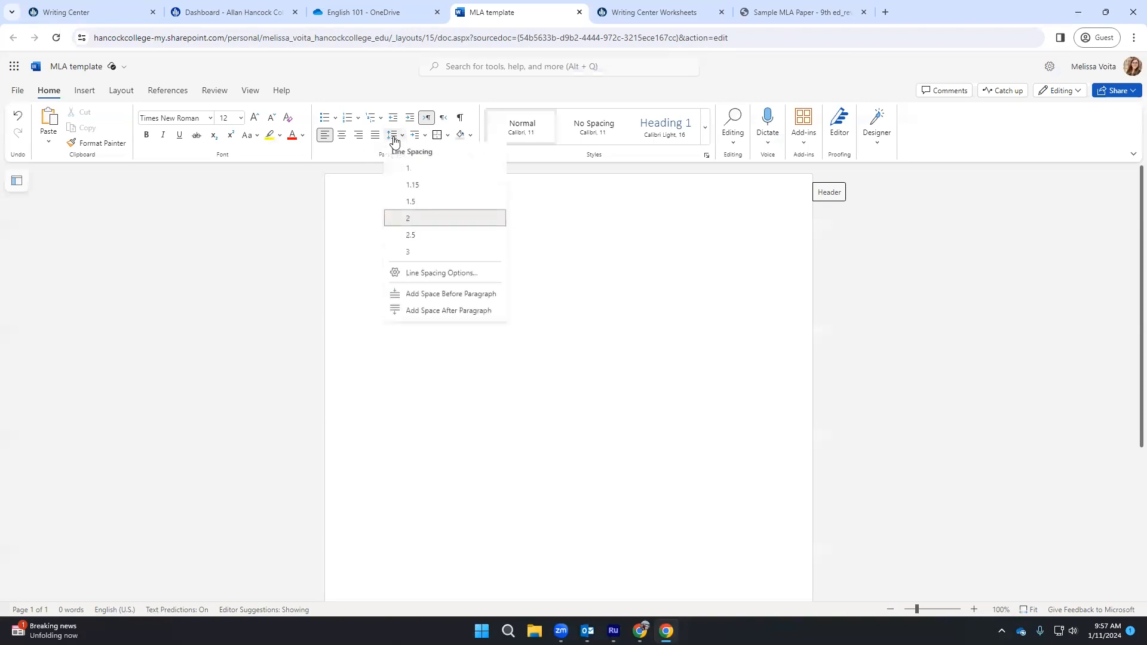
{"action": "left_click", "coordinate": [624, 273]}
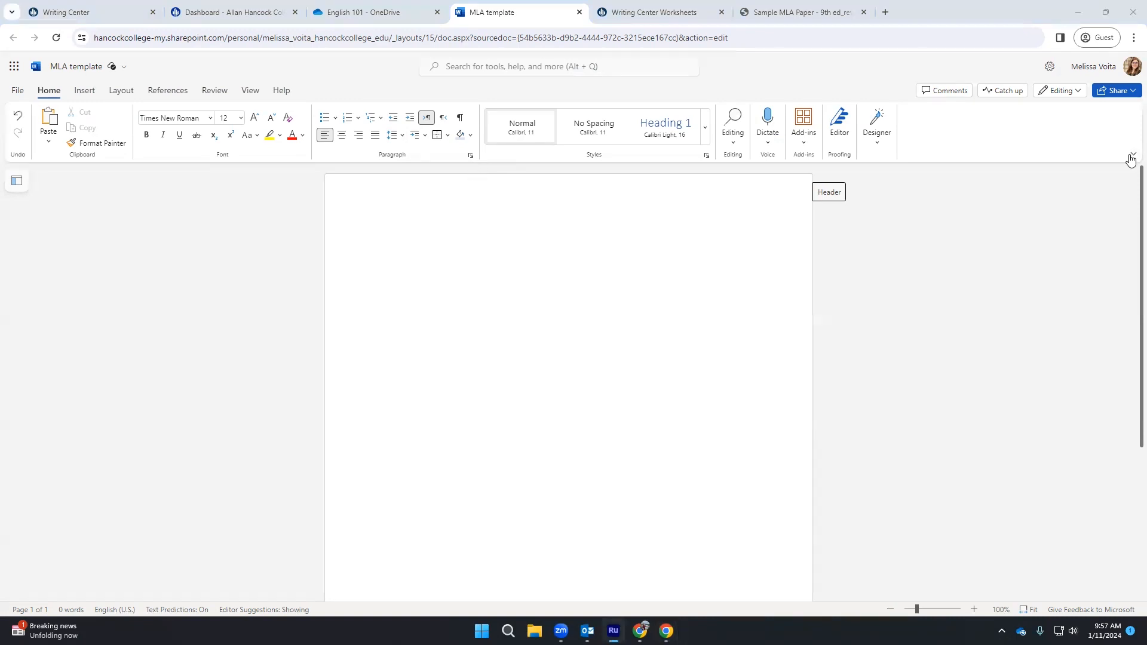
- Switch the ribbon layout to Single Line Ribbon and view the Paragraph options from it without changing them
{"action": "left_click", "coordinate": [1133, 155]}
{"action": "left_click", "coordinate": [1120, 213]}
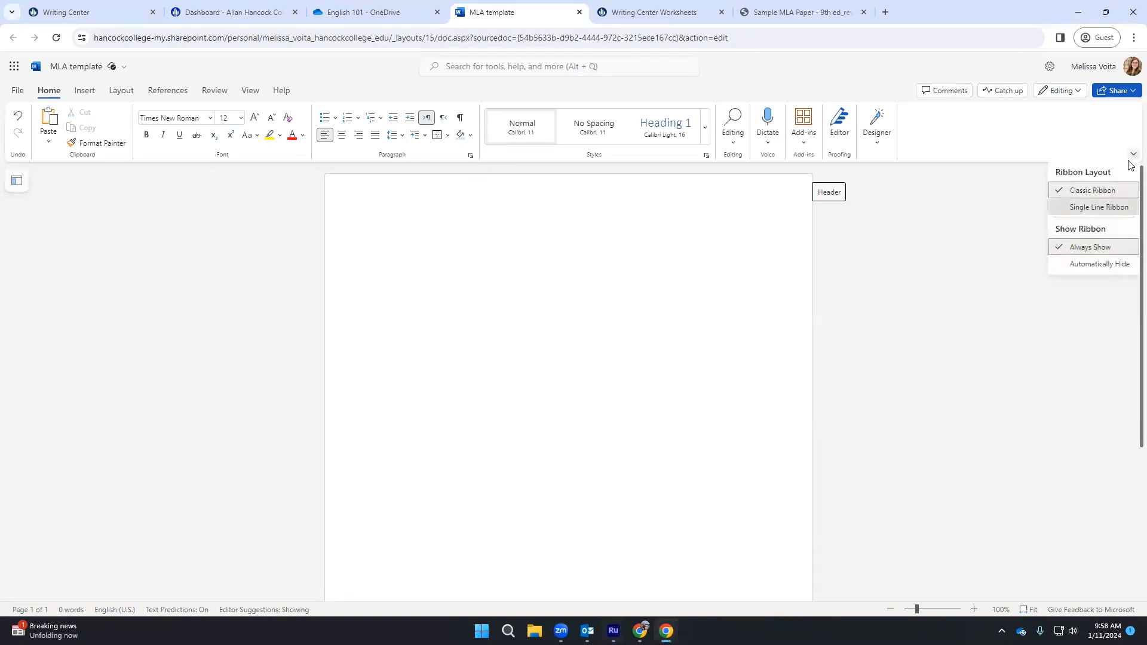
{"action": "left_click", "coordinate": [1133, 119]}
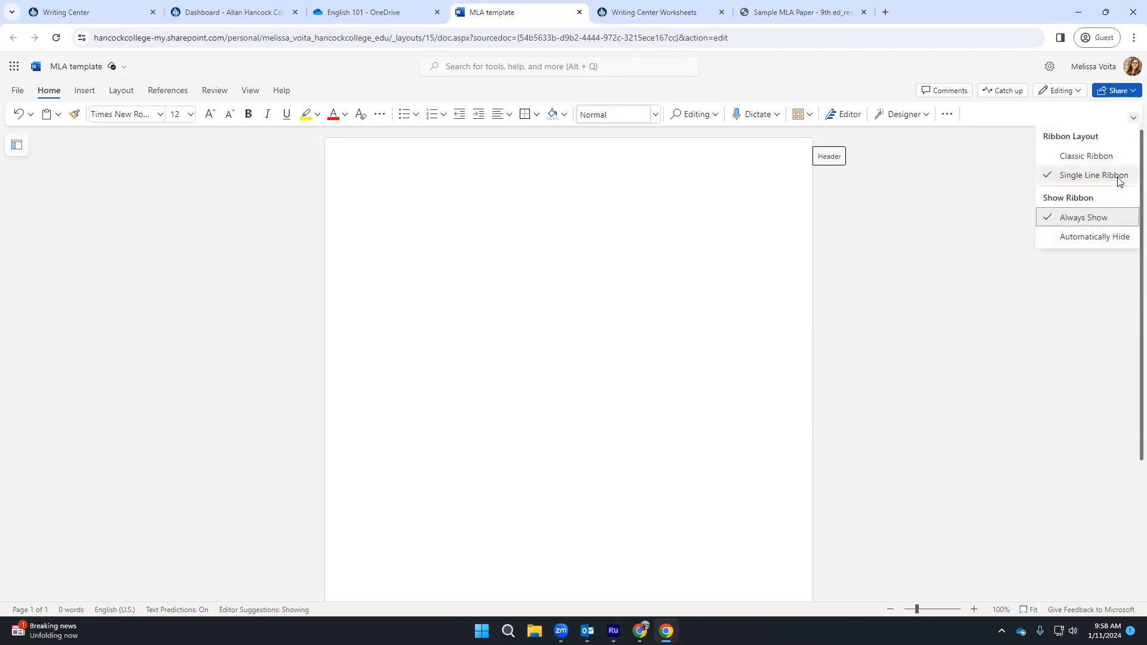
{"action": "left_click", "coordinate": [1015, 167]}
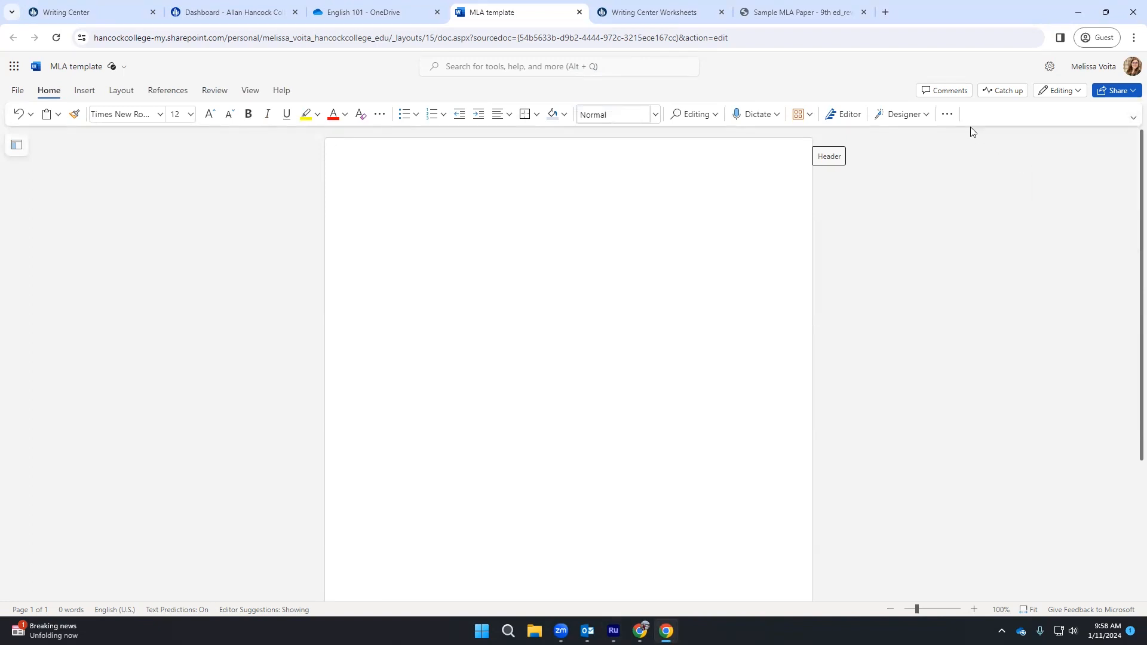
{"action": "left_click", "coordinate": [948, 115]}
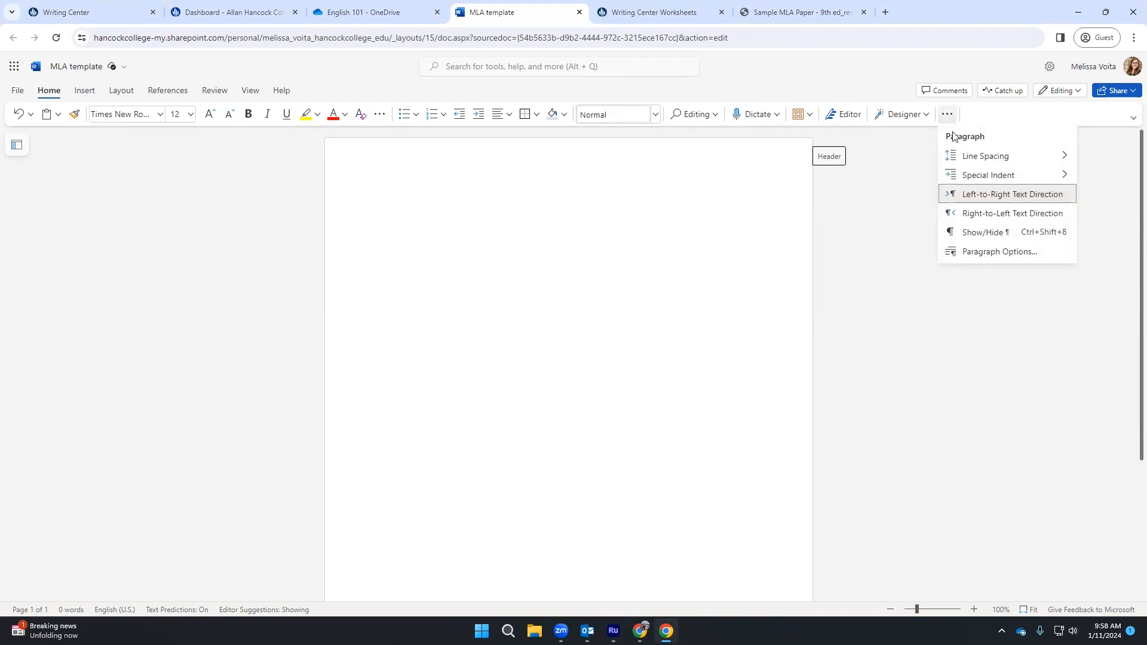
{"action": "left_click", "coordinate": [971, 253]}
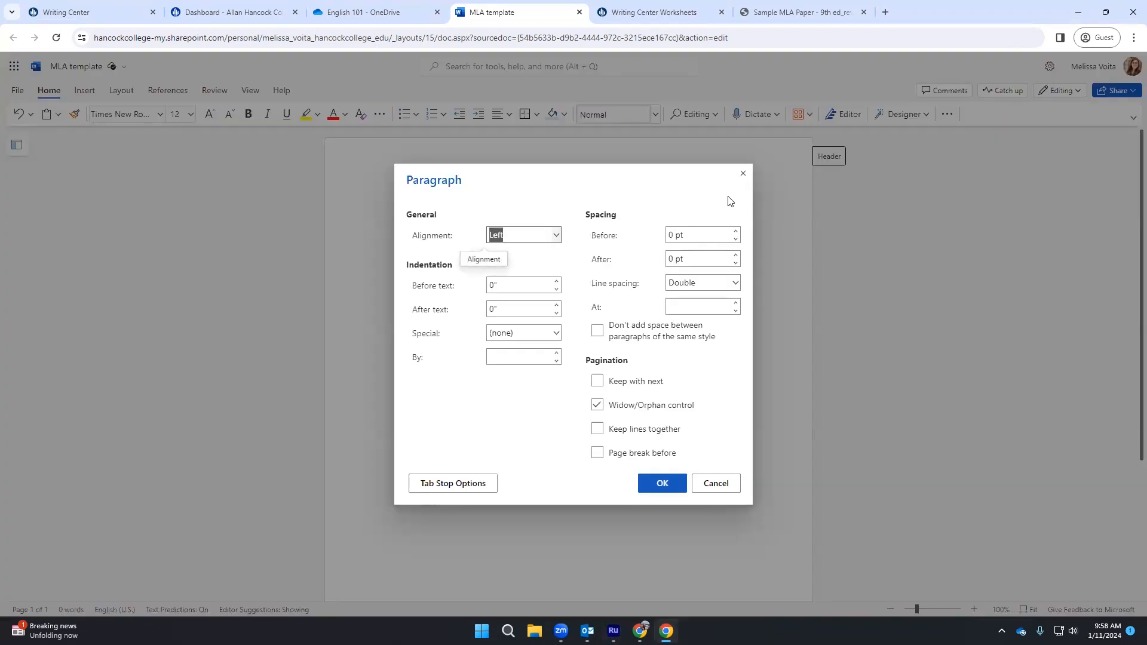
{"action": "left_click", "coordinate": [744, 176]}
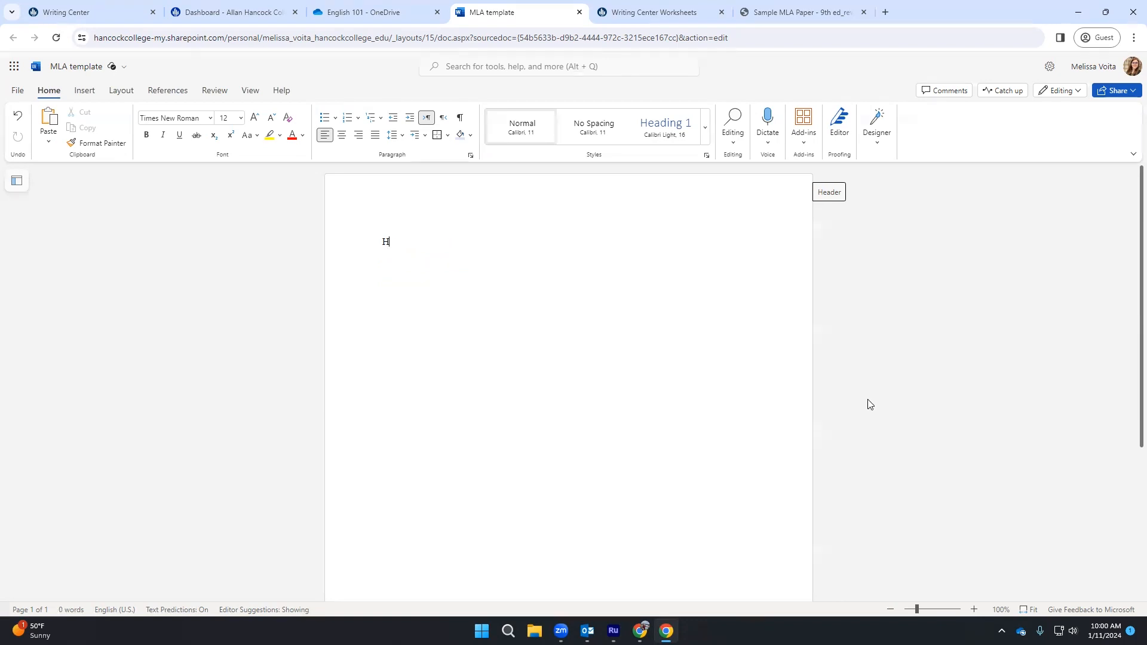
- Enter the student's full name and the professor's title and name on the first two lines of the heading
{"action": "type", "text": "ermione Granger"}
{"action": "key", "text": "Return"}
{"action": "type", "text": "En"}
{"action": "key", "text": "BackSpace"}
{"action": "key", "text": "BackSpace"}
{"action": "key", "text": "BackSpace"}
{"action": "key", "text": "BackSpace"}
{"action": "type", "text": "r"}
{"action": "key", "text": "Return"}
{"action": "type", "text": "Professor Dumbledore"}
{"action": "key", "text": "Return"}
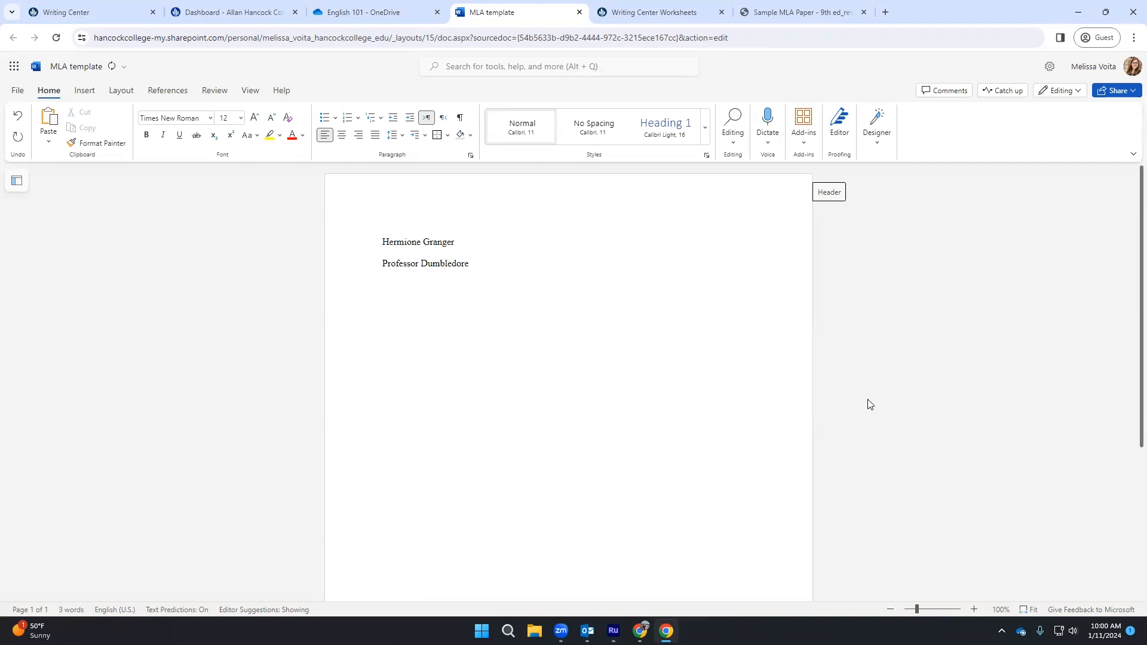
- Complete the heading with English 101 on the third line and 22 January 2024 on the fourth
{"action": "type", "text": "English 101"}
{"action": "key", "text": "ctrl+z"}
{"action": "key", "text": "alt+Tab"}
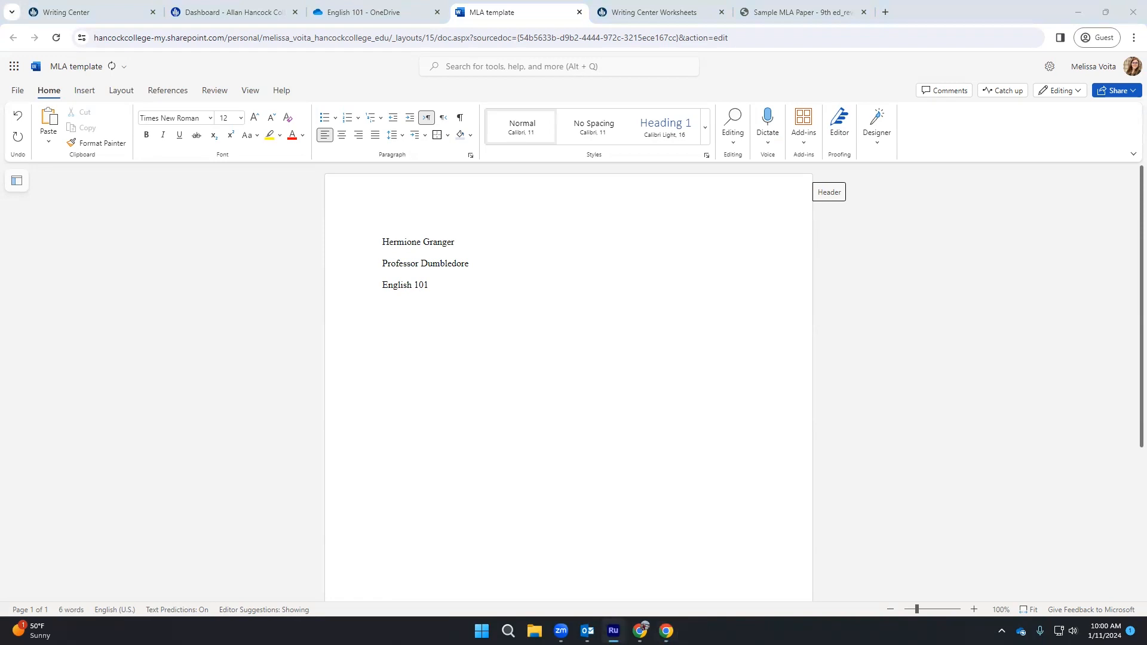
{"action": "left_click", "coordinate": [384, 304]}
{"action": "type", "text": "22 January 2024"}
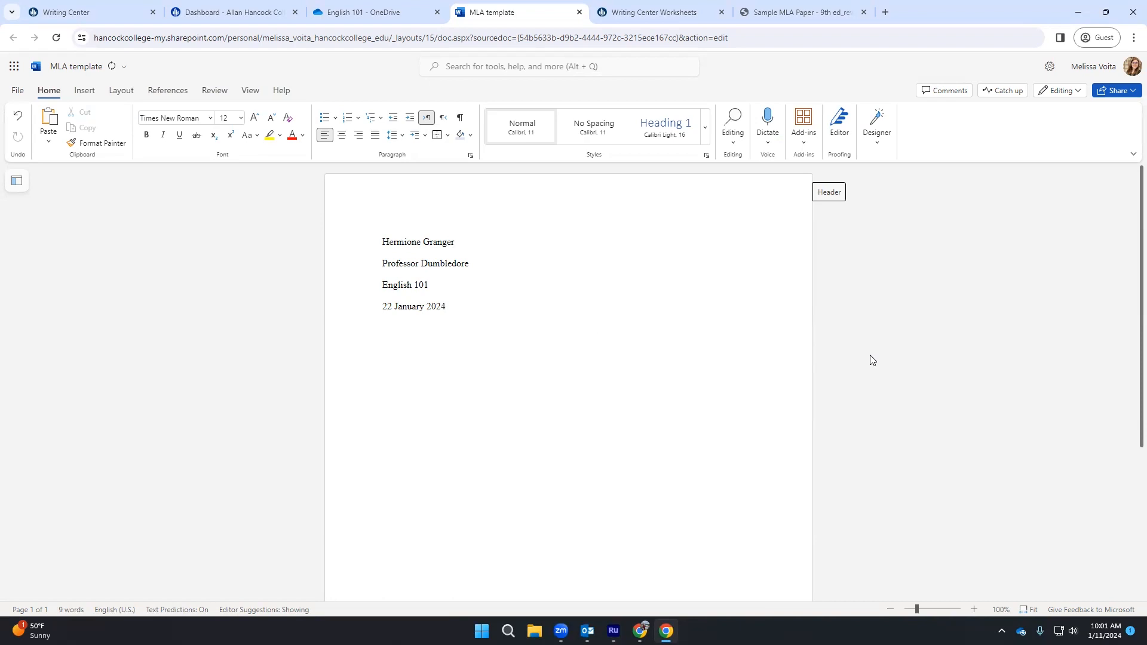
{"action": "key", "text": "alt+Tab"}
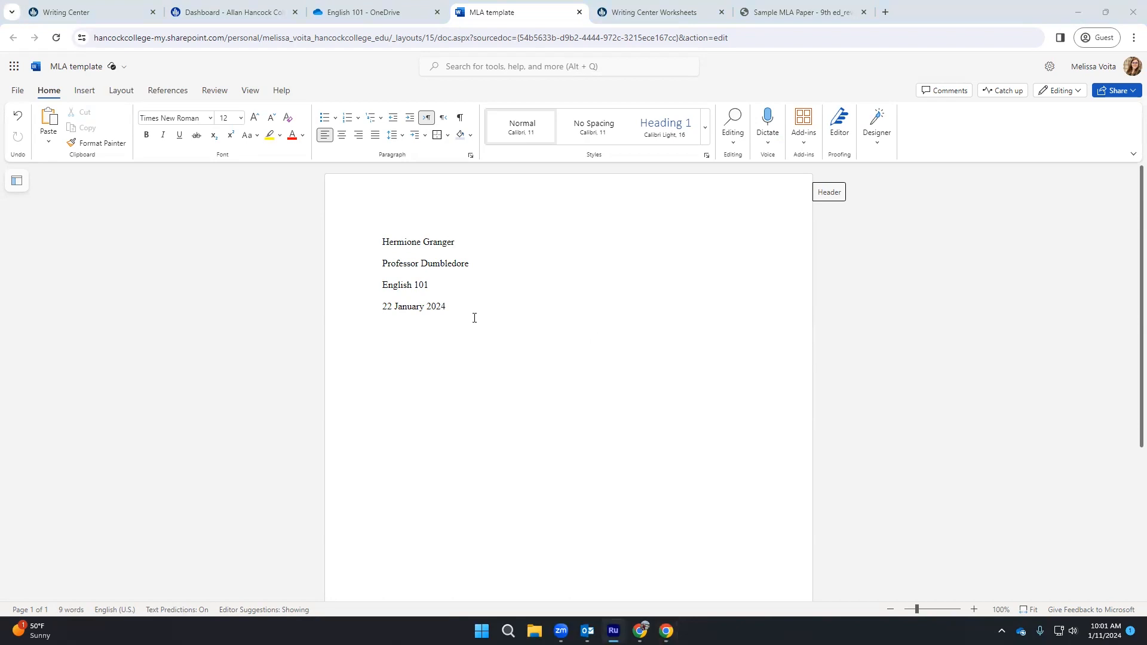
{"action": "left_click_drag", "start_coordinate": [446, 307], "coordinate": [375, 310]}
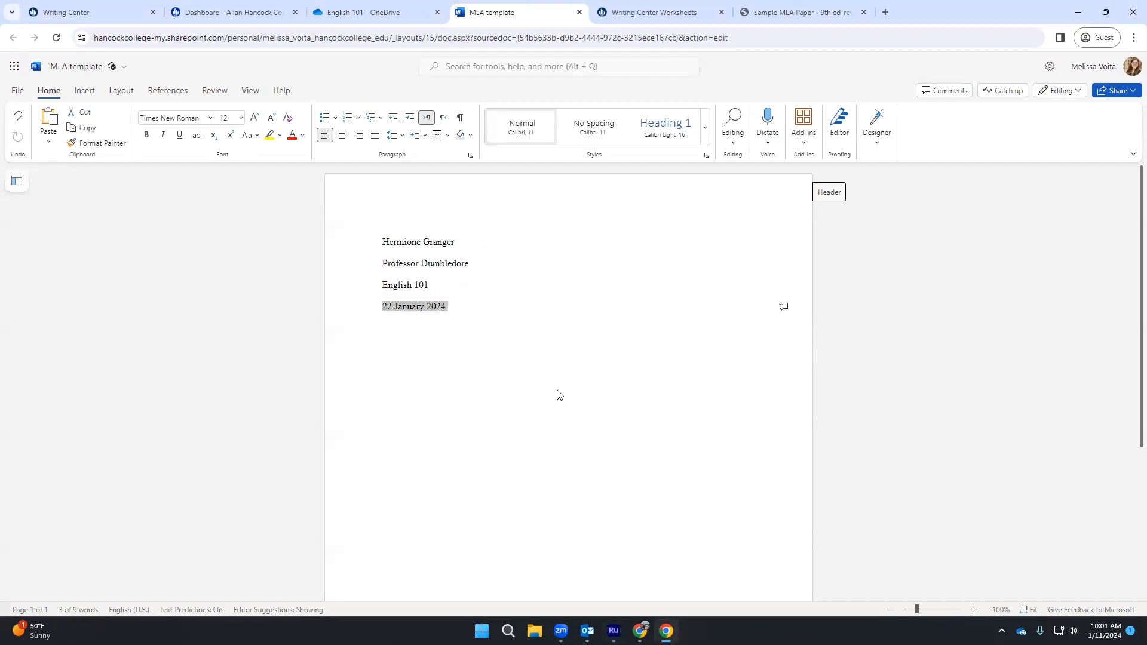
{"action": "left_click", "coordinate": [453, 305]}
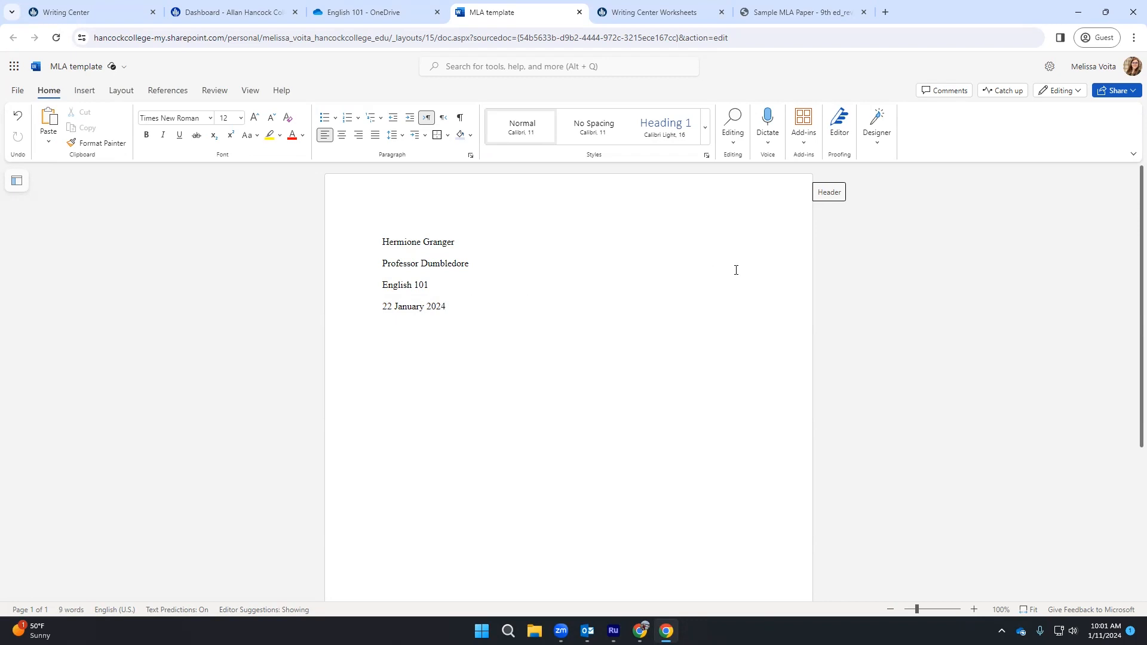
- Add the centered title Unique Title on the line below the date
{"action": "key", "text": "ctrl+z"}
{"action": "left_click", "coordinate": [347, 138]}
{"action": "type", "text": "Unique Title"}
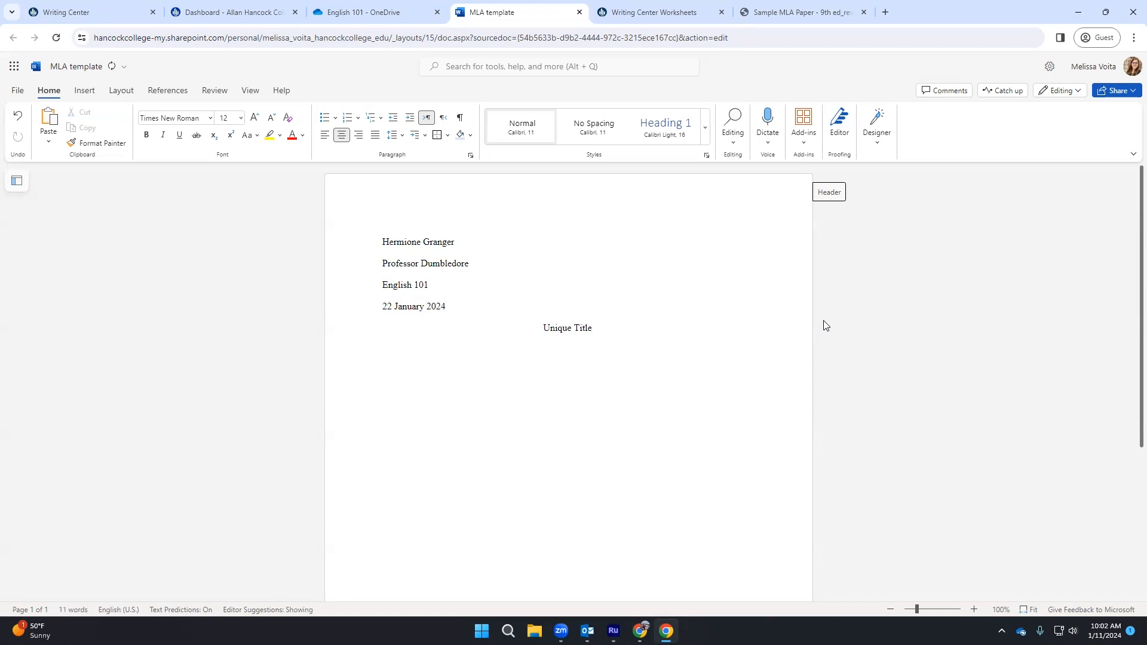
- Add a left-aligned body paragraph below the title with an indented first line reading "Start typing...."
{"action": "key", "text": "ctrl+z"}
{"action": "left_click", "coordinate": [326, 138]}
{"action": "type", "text": "Start typing...."}
{"action": "left_click", "coordinate": [329, 141]}
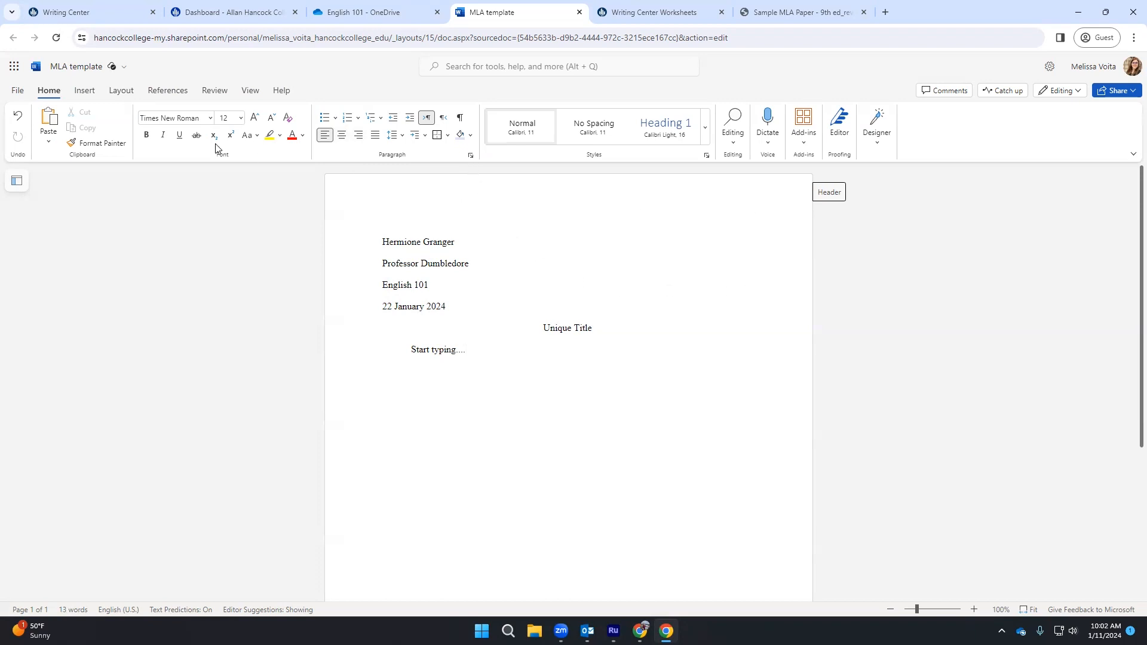
- Add a right-aligned page number to the header and put the student's last name before it
{"action": "left_click", "coordinate": [85, 91]}
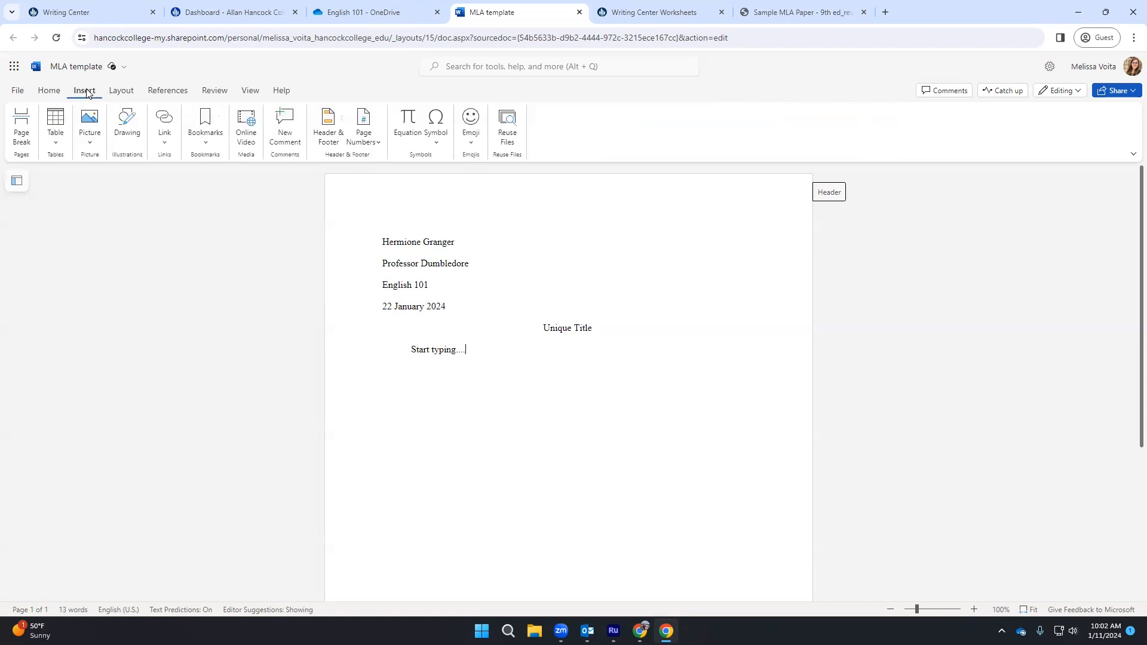
{"action": "left_click", "coordinate": [374, 140]}
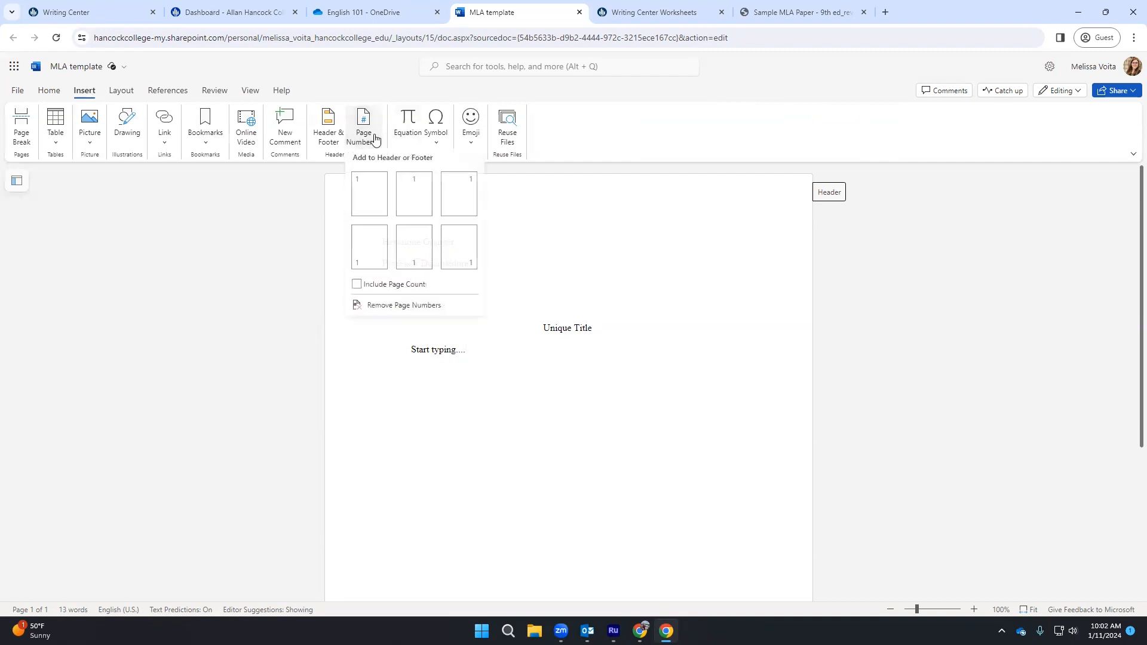
{"action": "left_click", "coordinate": [454, 192]}
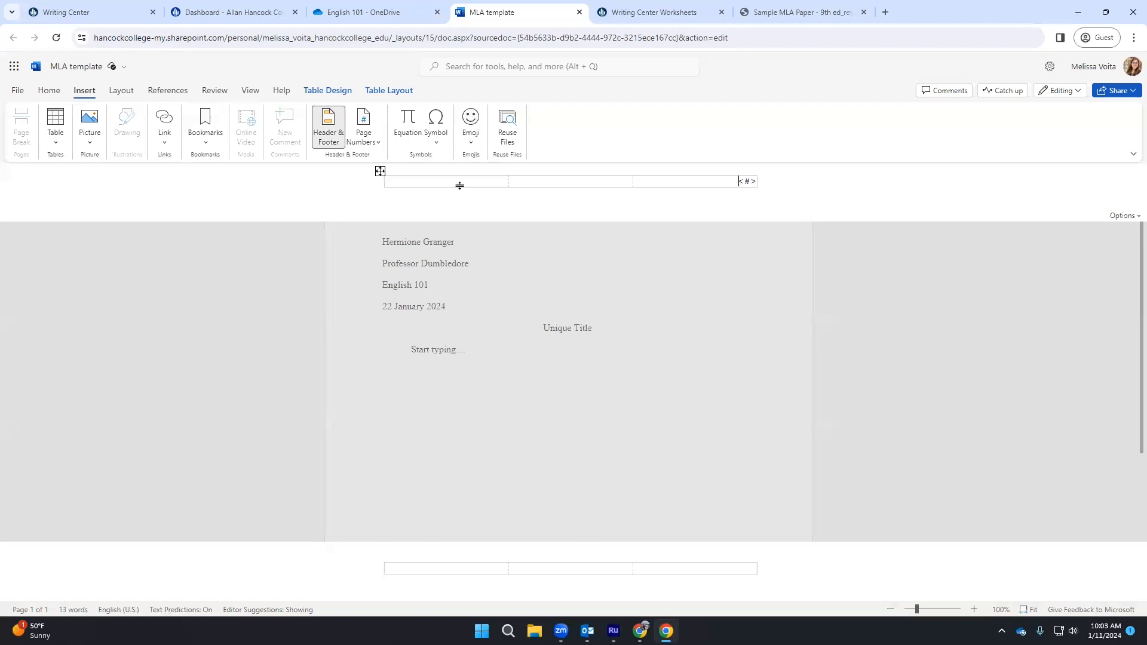
{"action": "type", "text": "ranger"}
- Format the last name and page number in the header as Times New Roman, size 12
{"action": "left_click_drag", "start_coordinate": [704, 180], "coordinate": [756, 180]}
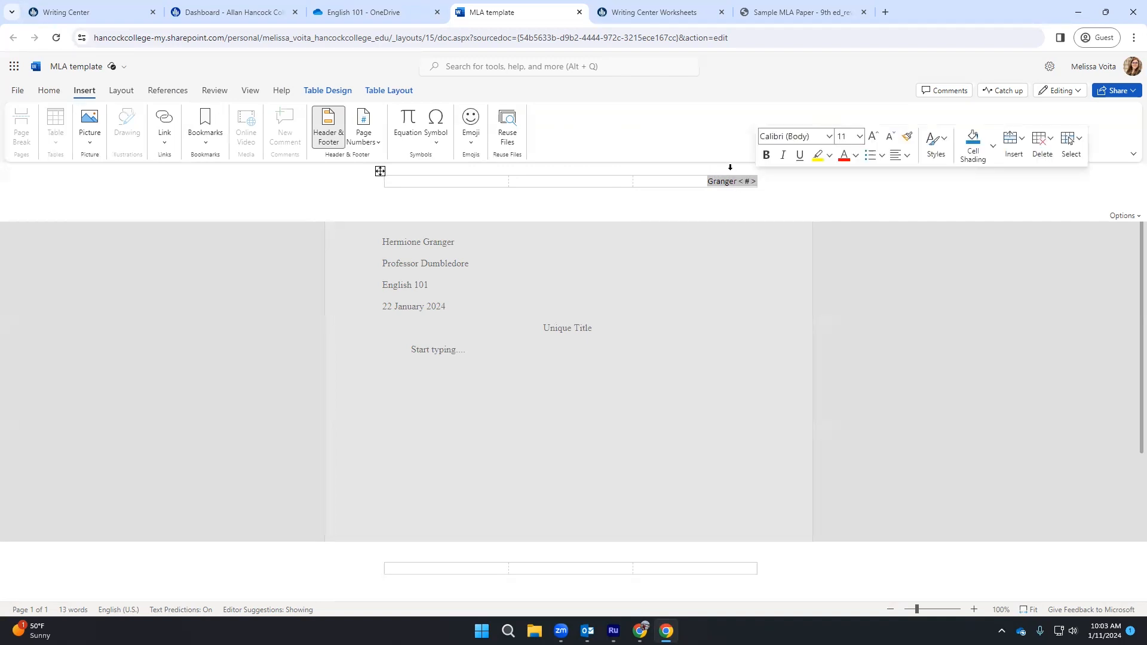
{"action": "left_click", "coordinate": [50, 90]}
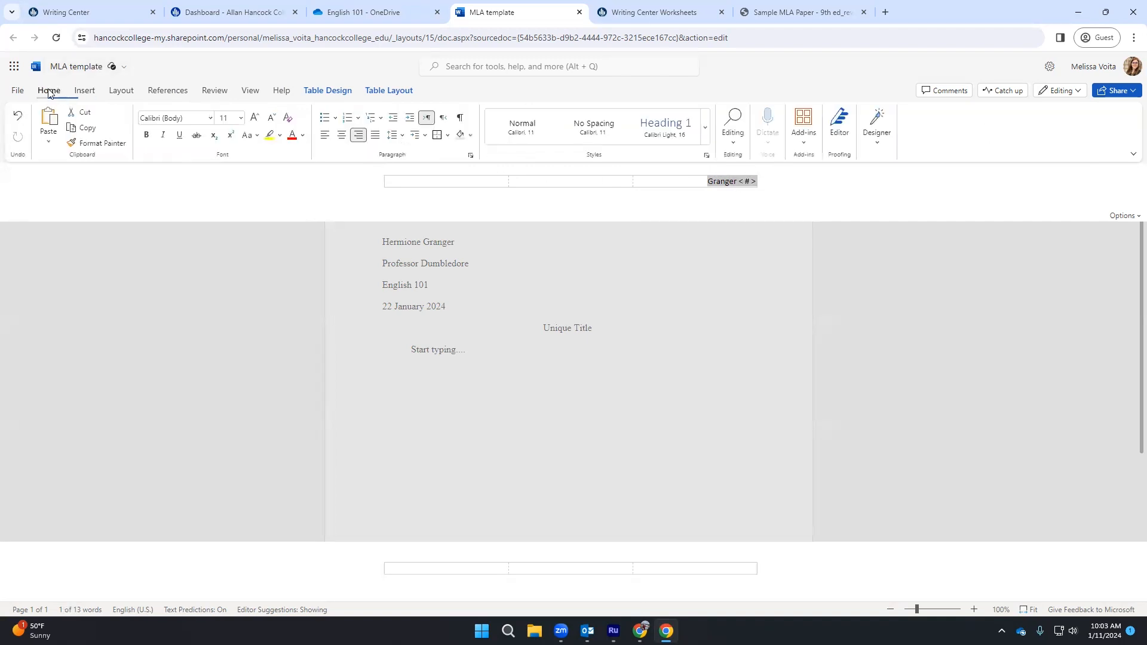
{"action": "left_click", "coordinate": [207, 119]}
{"action": "left_click", "coordinate": [210, 118]}
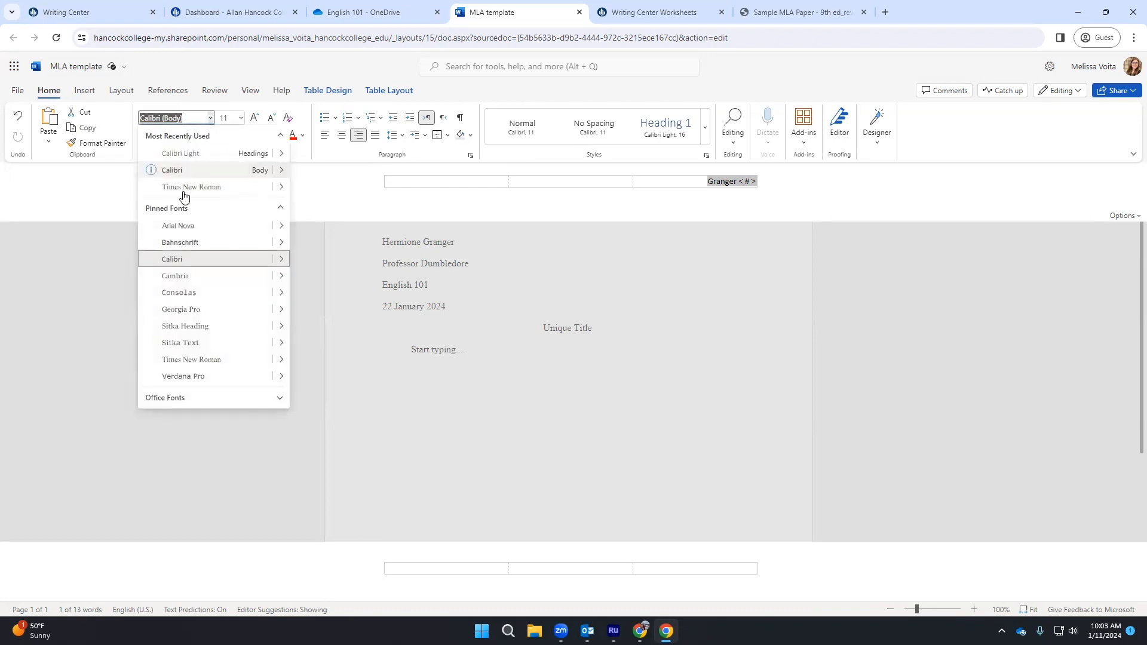
{"action": "left_click", "coordinate": [183, 187]}
{"action": "left_click", "coordinate": [241, 118]}
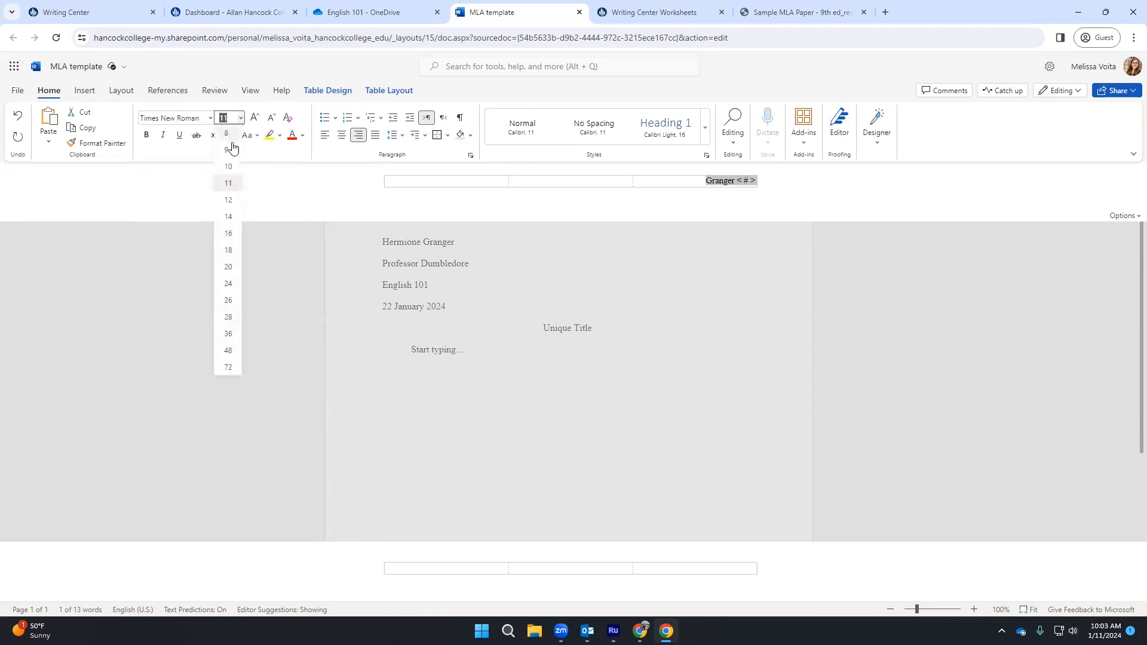
{"action": "left_click", "coordinate": [229, 201]}
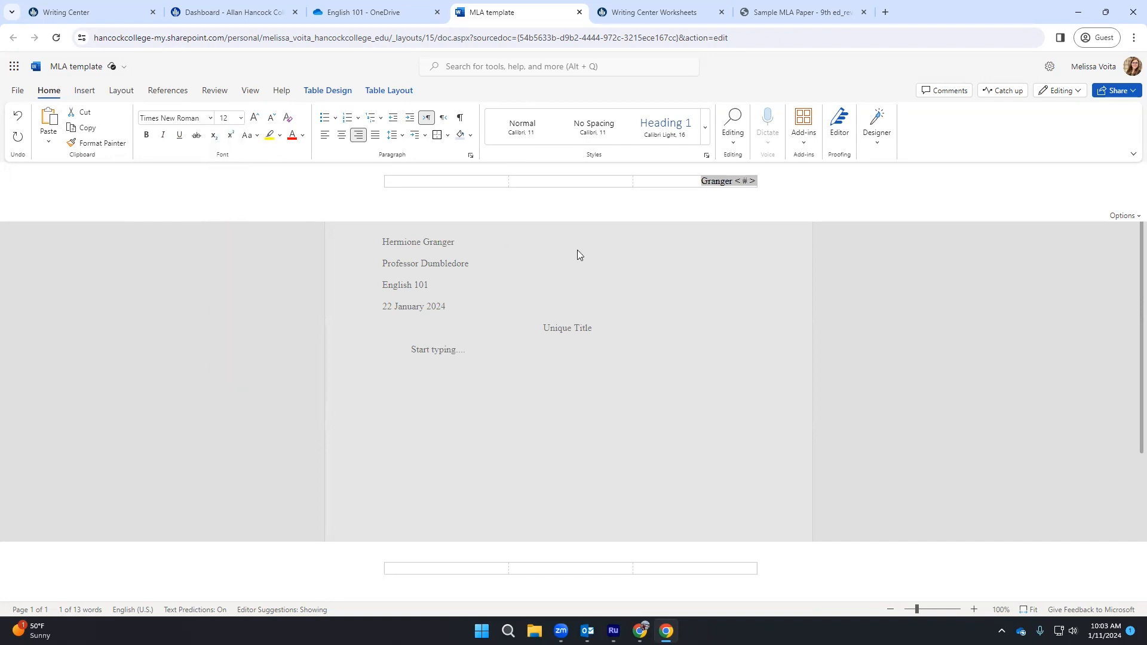
{"action": "double_click", "coordinate": [735, 270]}
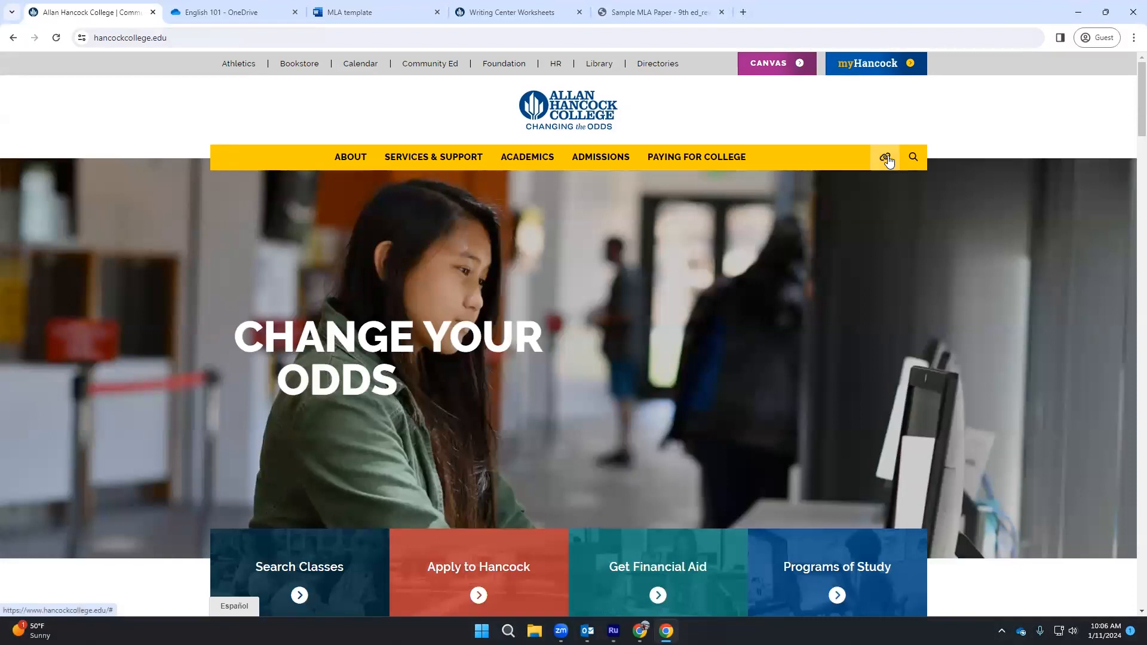
- On the Allan Hancock College website, open the Writing Center page from the quick links and look through its services and resources
{"action": "left_click", "coordinate": [889, 161]}
{"action": "scroll", "coordinate": [815, 332], "scroll_direction": "down", "scroll_amount": 15}
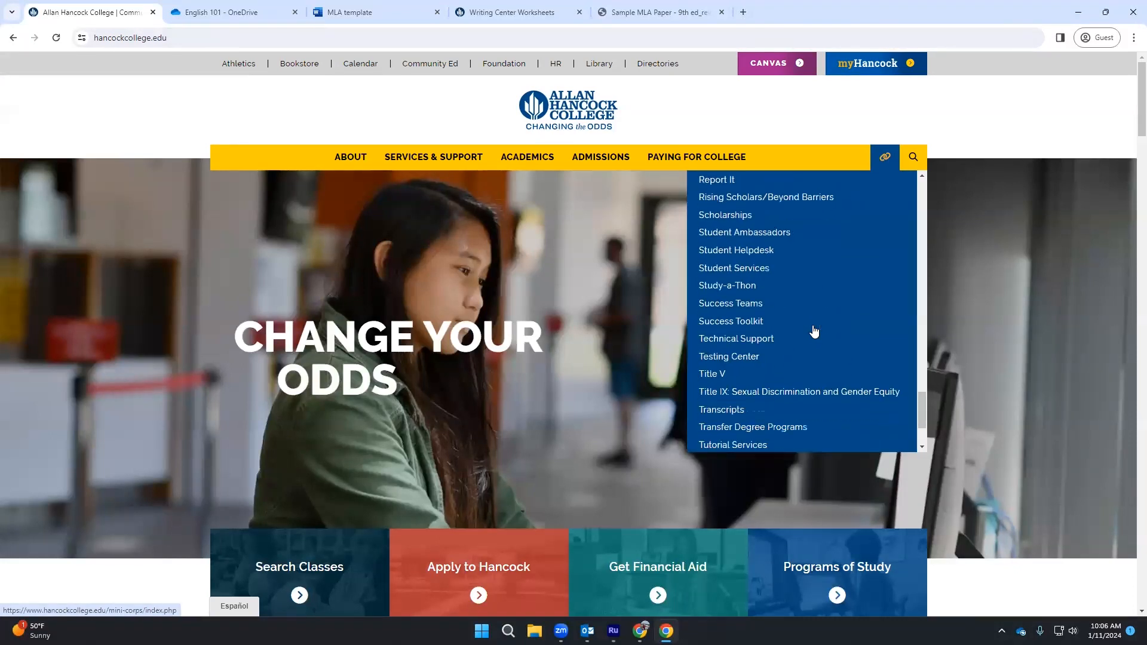
{"action": "scroll", "coordinate": [814, 332], "scroll_direction": "down", "scroll_amount": 3}
{"action": "left_click", "coordinate": [711, 435]}
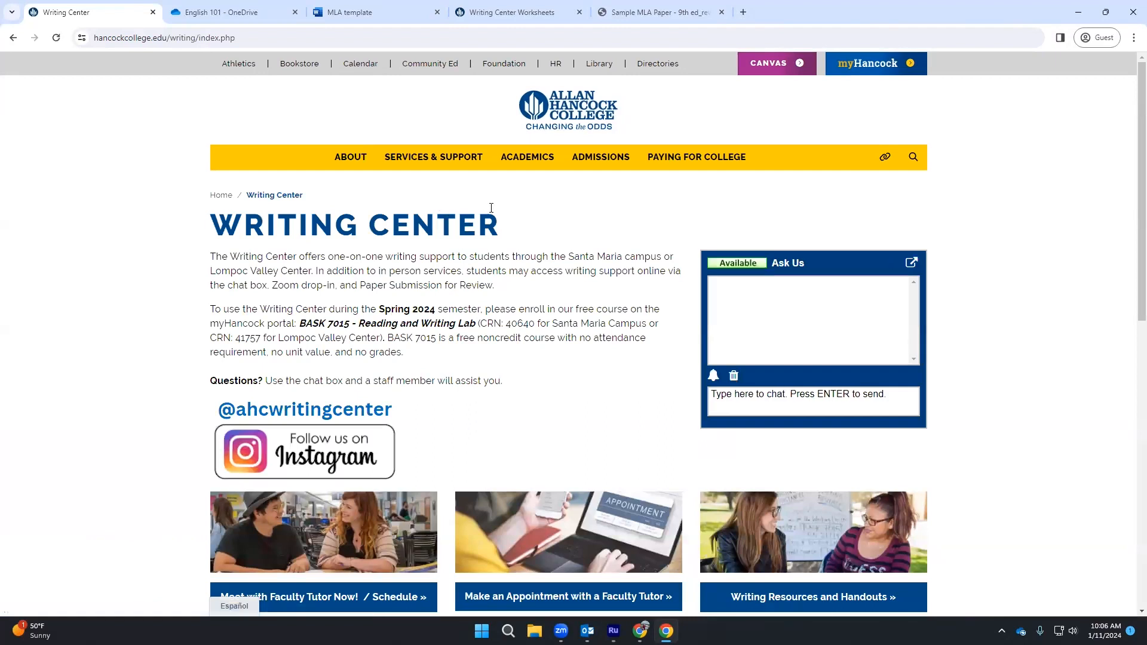
{"action": "scroll", "coordinate": [586, 225], "scroll_direction": "down", "scroll_amount": 5}
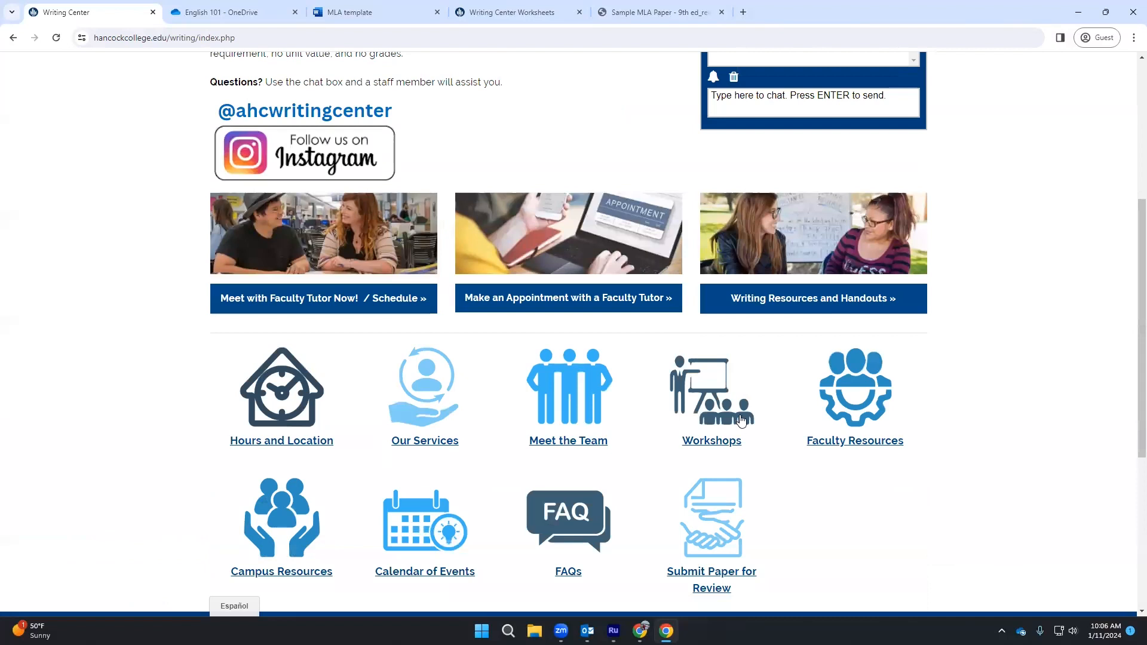
{"action": "scroll", "coordinate": [591, 524], "scroll_direction": "down", "scroll_amount": 1}
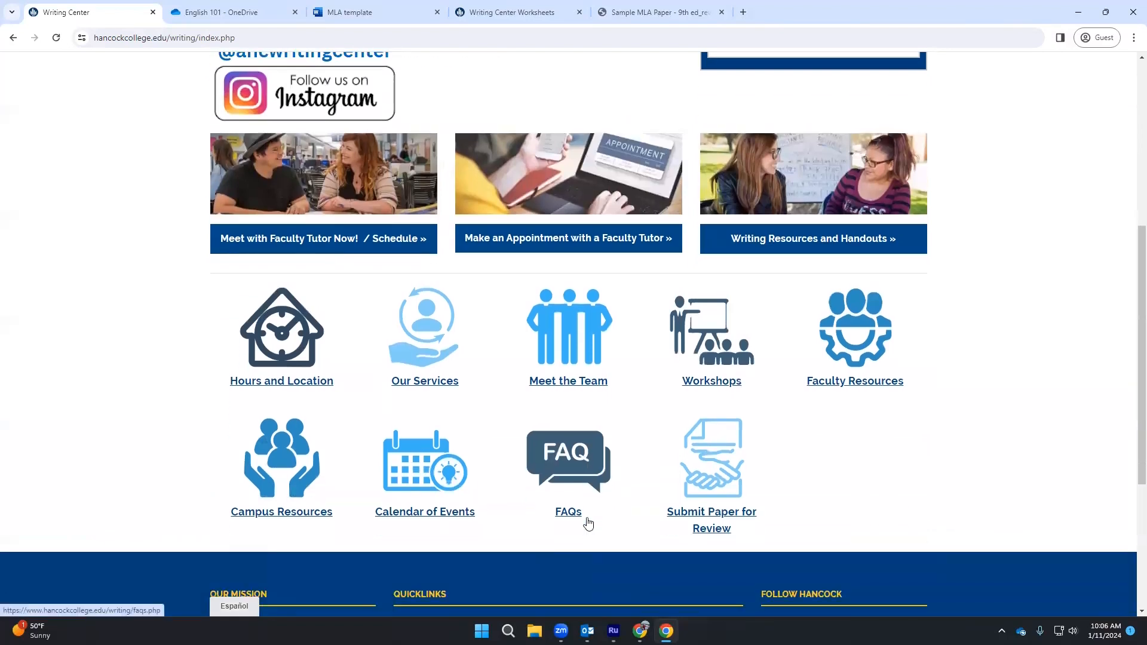
{"action": "scroll", "coordinate": [886, 511], "scroll_direction": "up", "scroll_amount": 4}
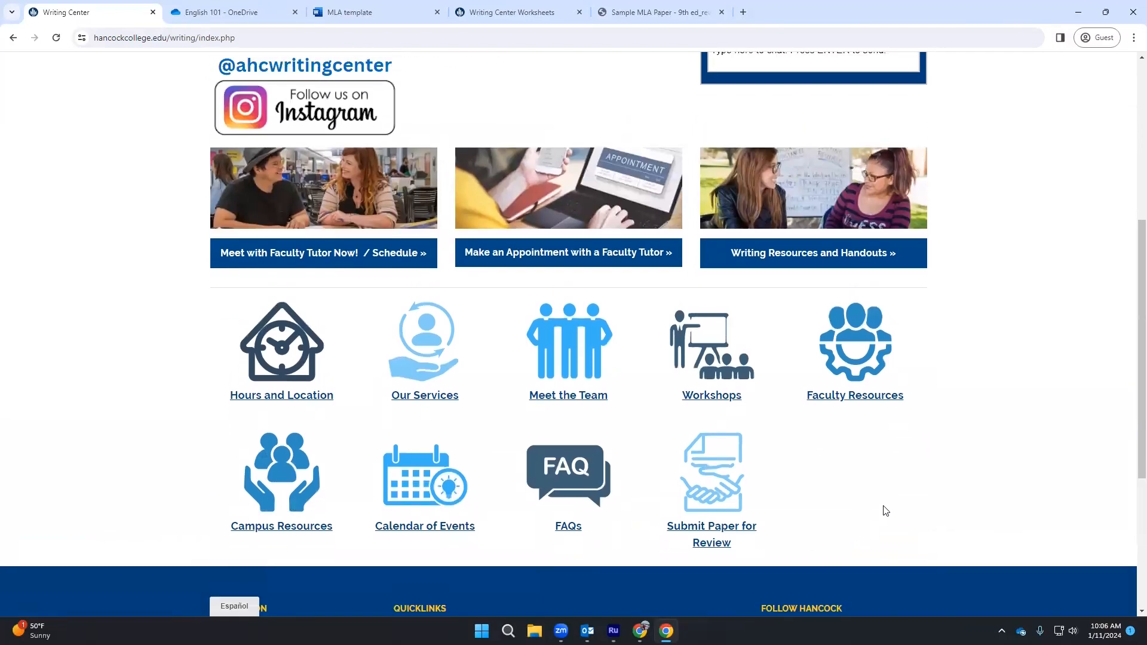